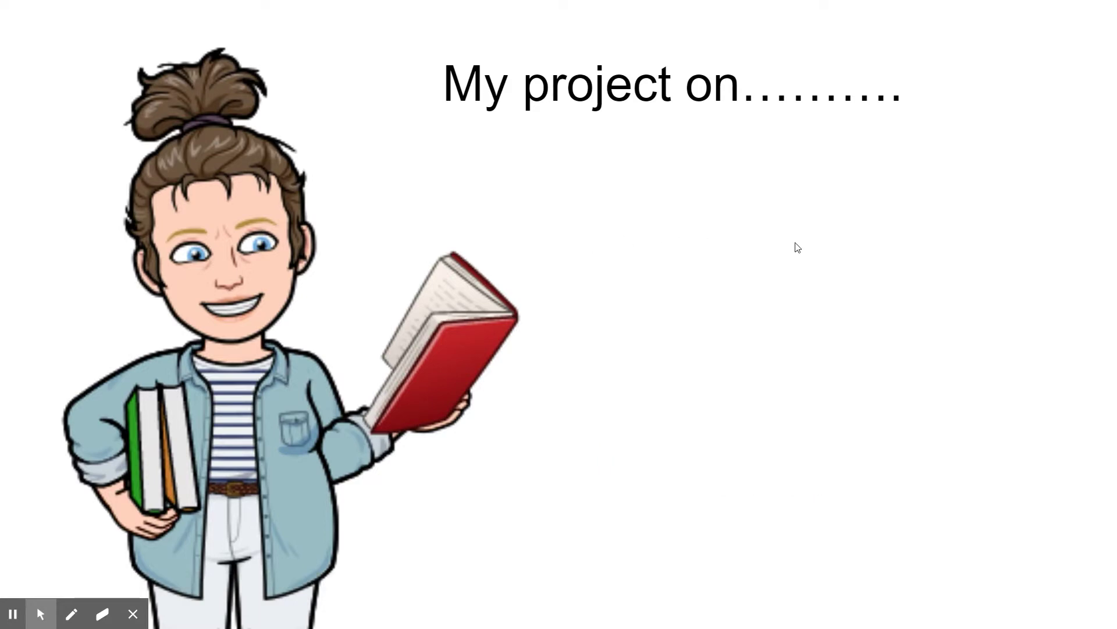
Exit the full-screen slideshow and return to the School for Art deck in the editor.
{"action": "key", "text": "Escape"}
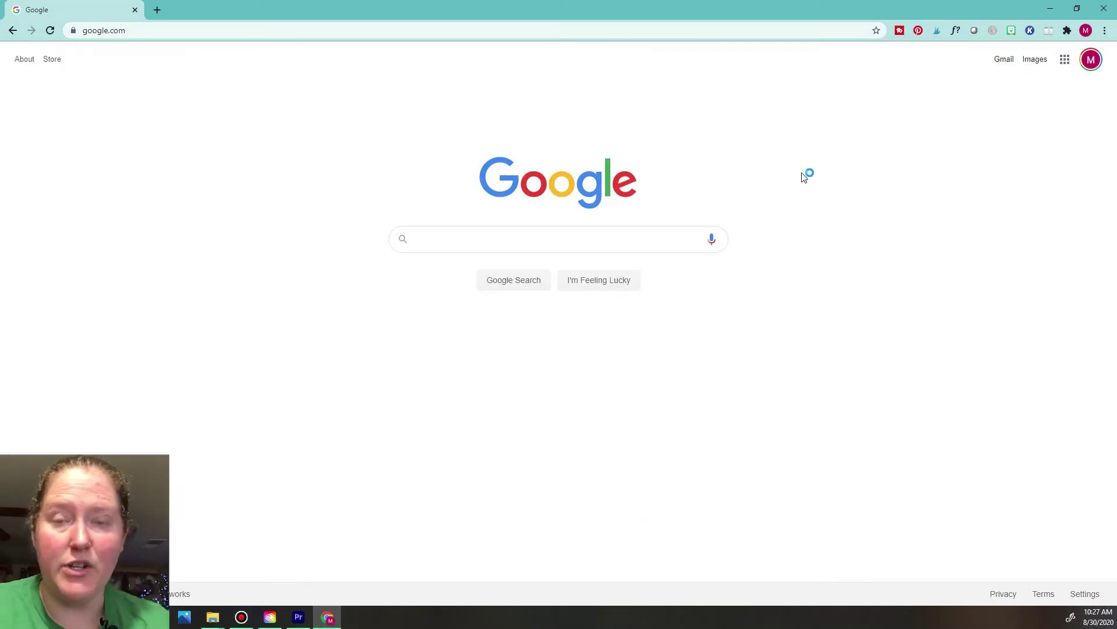
{"action": "left_click", "coordinate": [424, 32]}
{"action": "type", "text": "www."}
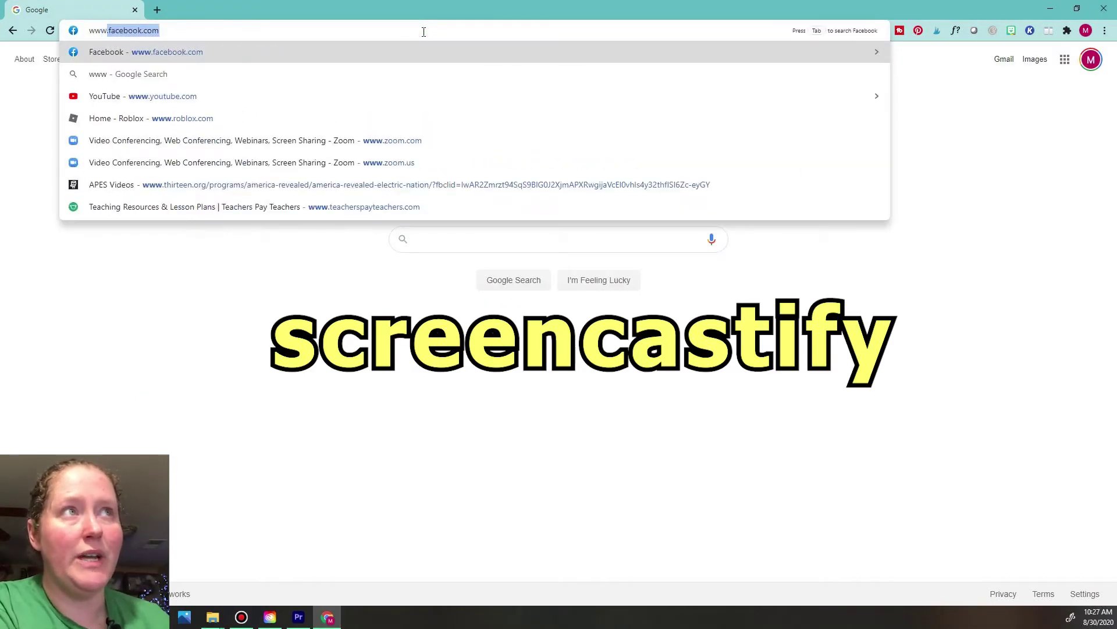
{"action": "type", "text": "screencastify.com"}
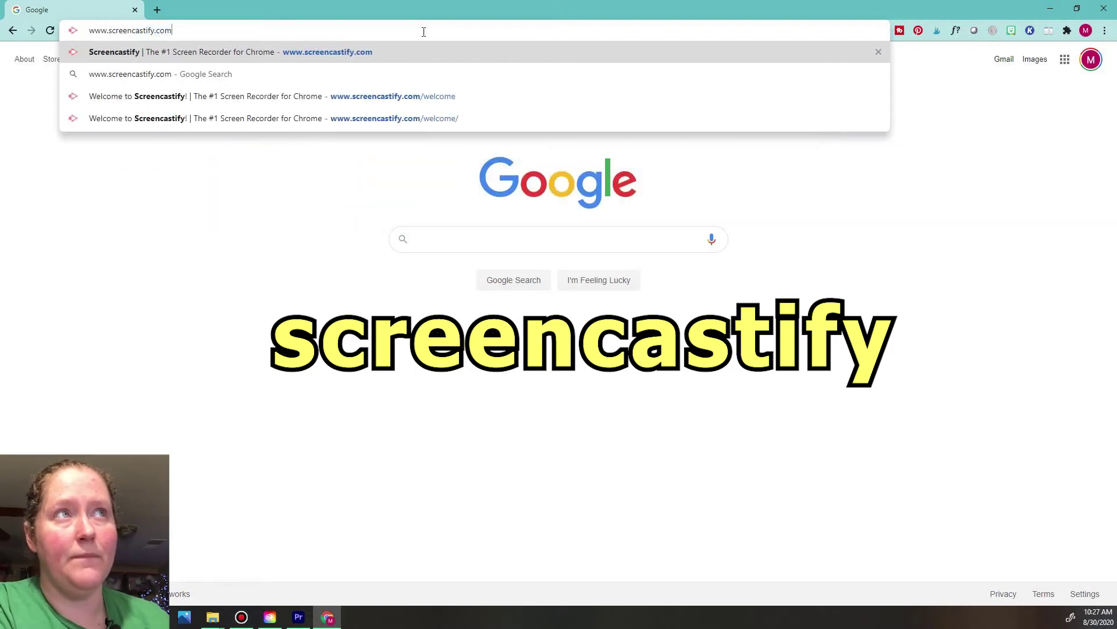
{"action": "key", "text": "Return"}
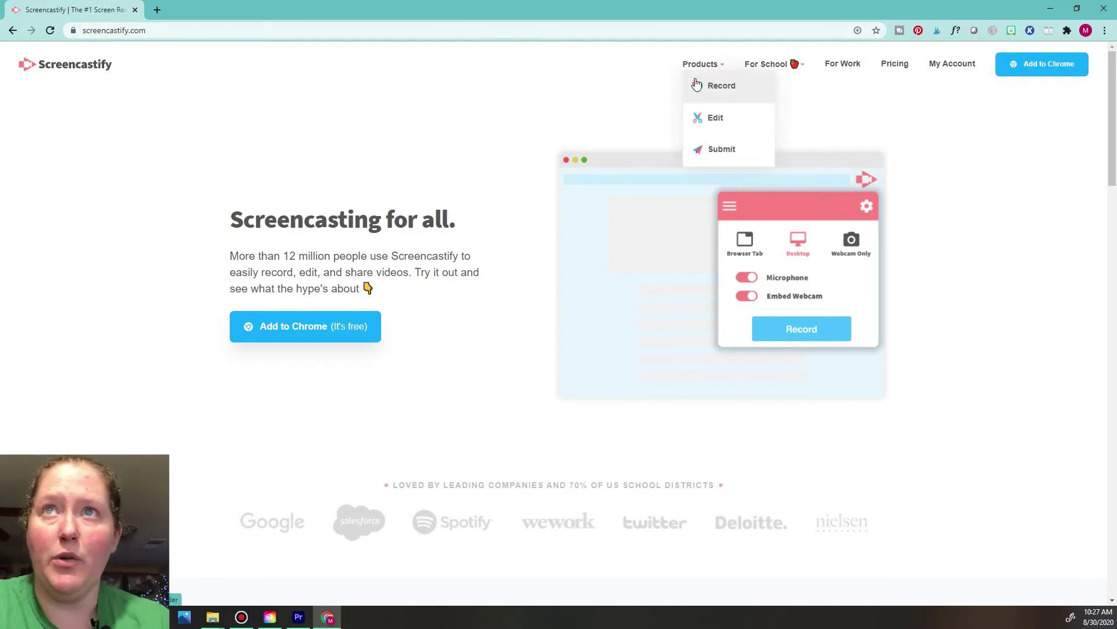
{"action": "left_click", "coordinate": [1054, 69]}
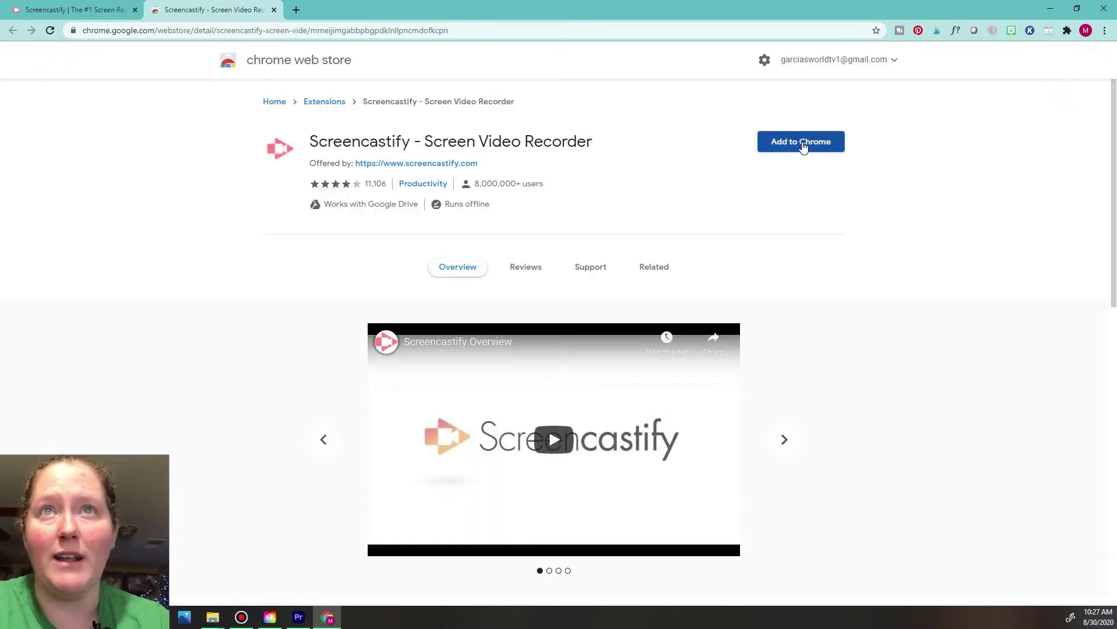
Add the Screencastify extension to Chrome and dismiss the extension-added notice.
{"action": "left_click", "coordinate": [803, 142]}
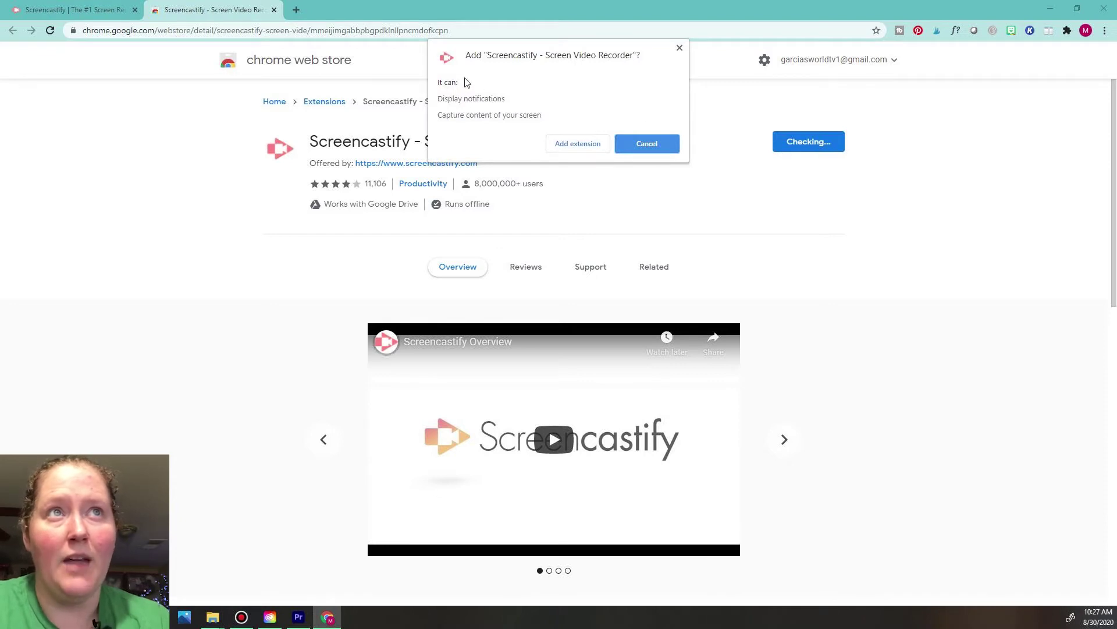
{"action": "left_click", "coordinate": [586, 151]}
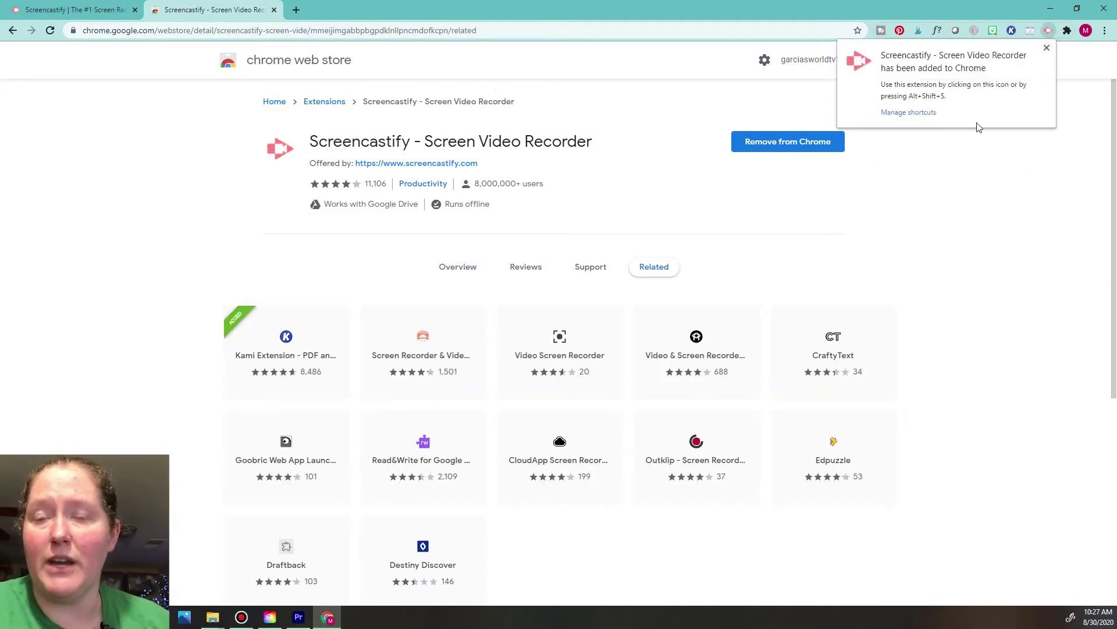
{"action": "left_click", "coordinate": [1048, 50]}
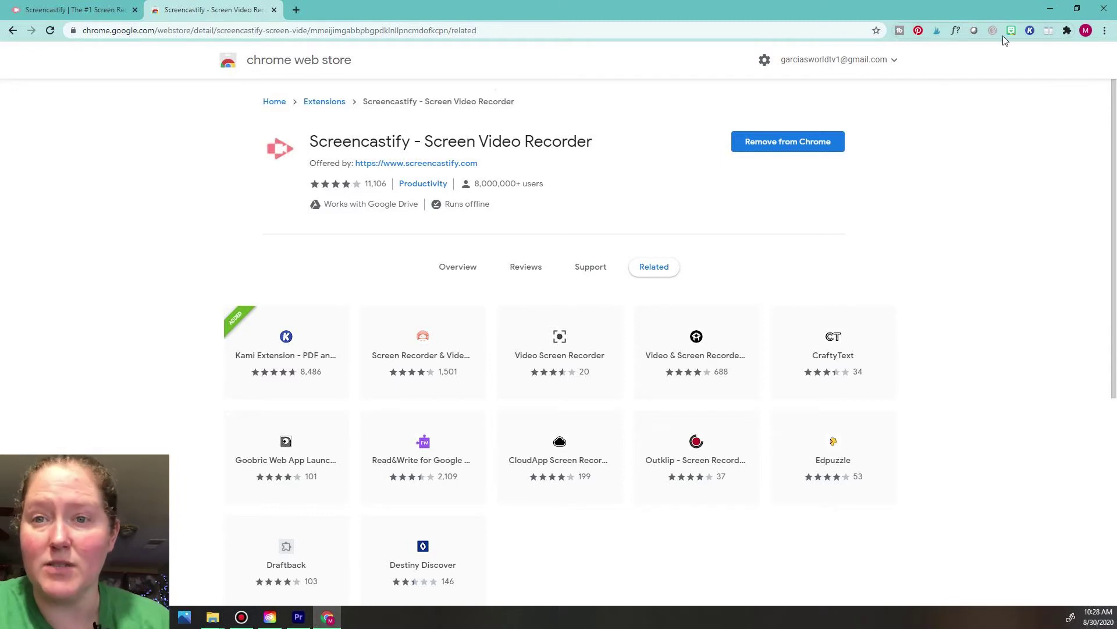
Pin Screencastify to the toolbar and launch it to reach its Setup page.
{"action": "left_click", "coordinate": [1069, 31]}
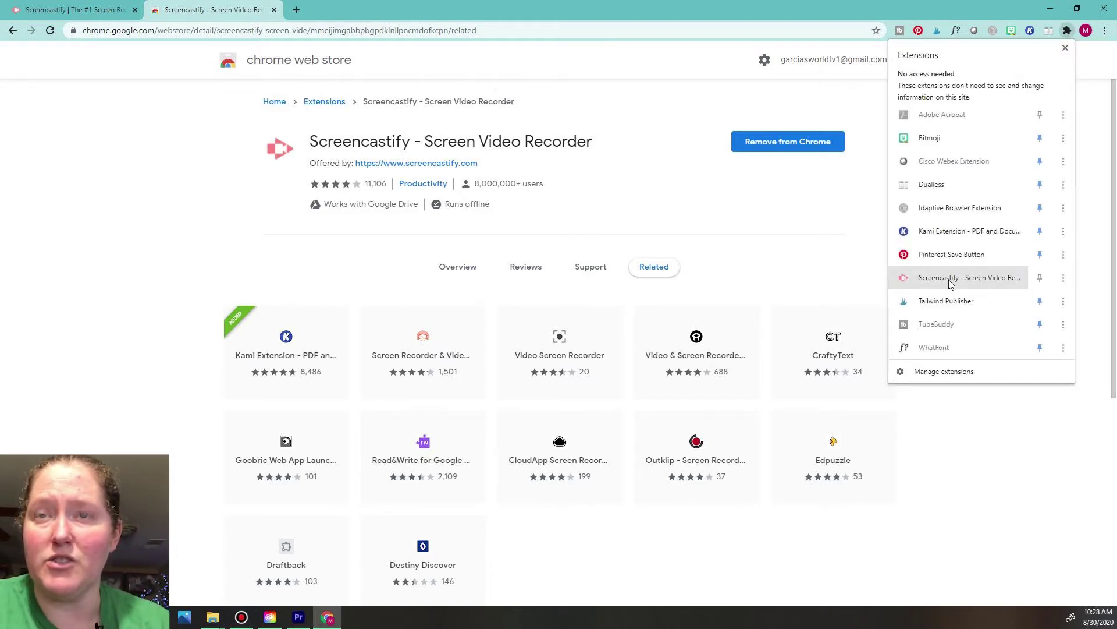
{"action": "left_click", "coordinate": [1041, 279]}
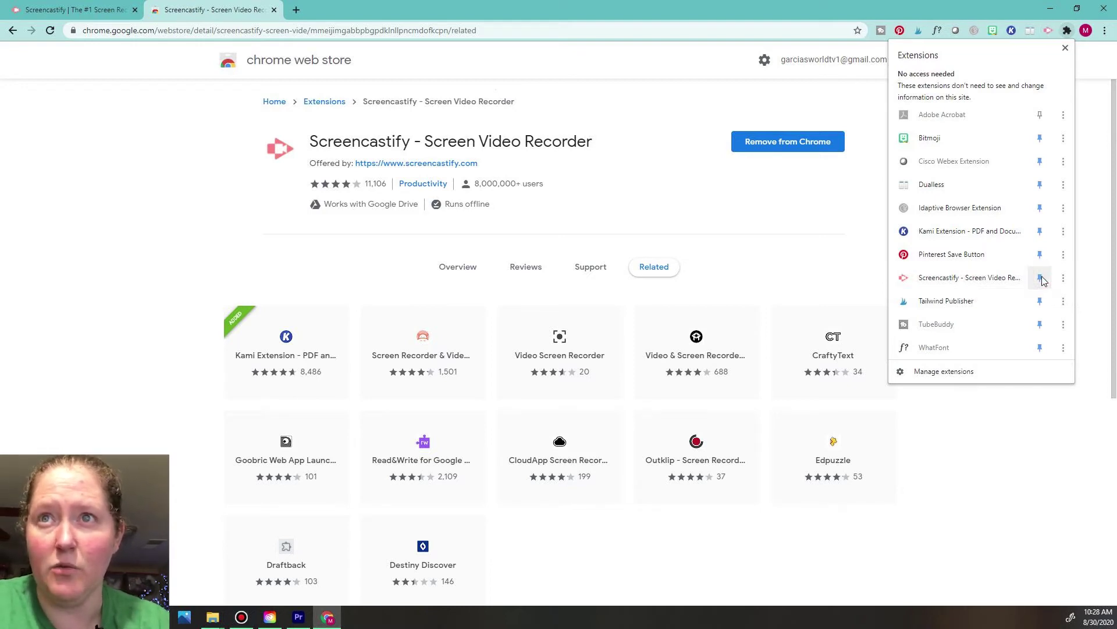
{"action": "left_click", "coordinate": [1110, 123]}
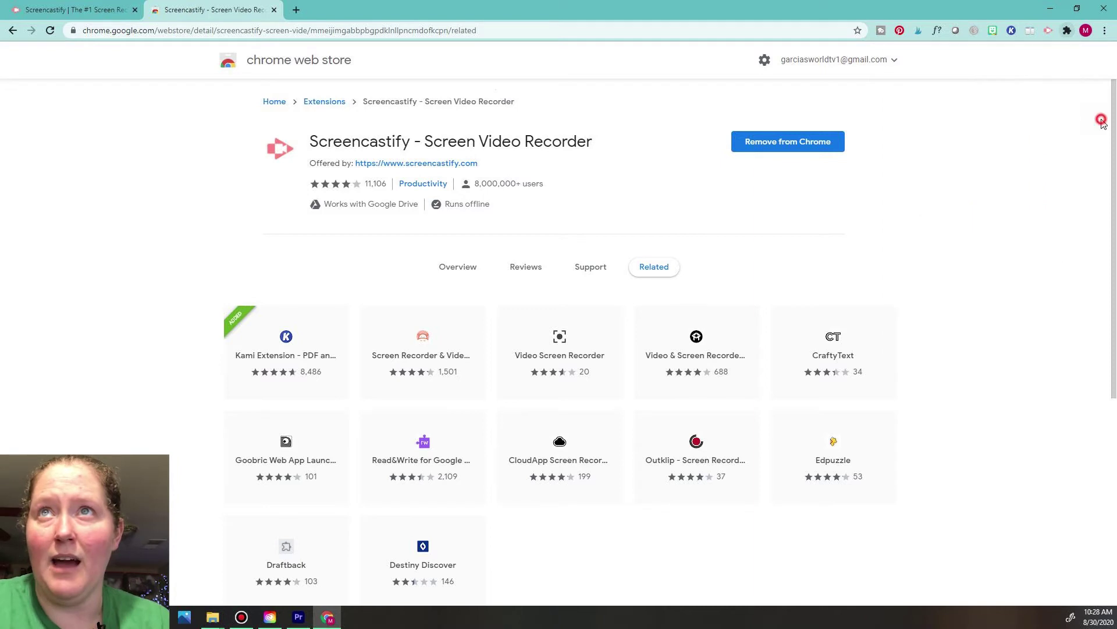
{"action": "left_click", "coordinate": [1048, 32]}
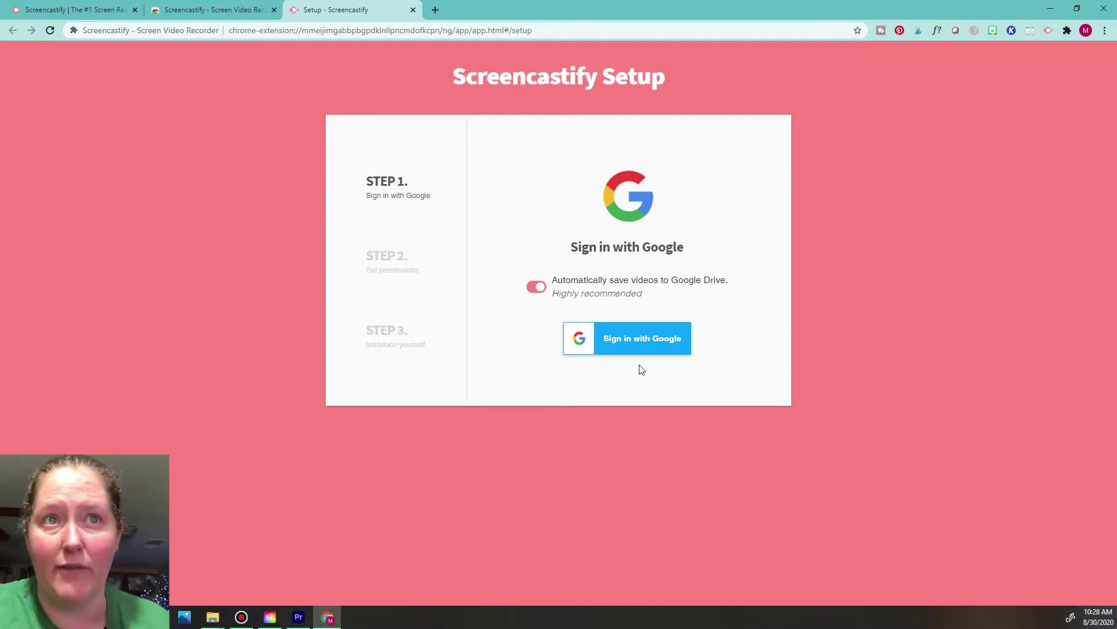
Sign in with Google and allow the permissions Screencastify requests.
{"action": "left_click", "coordinate": [643, 347]}
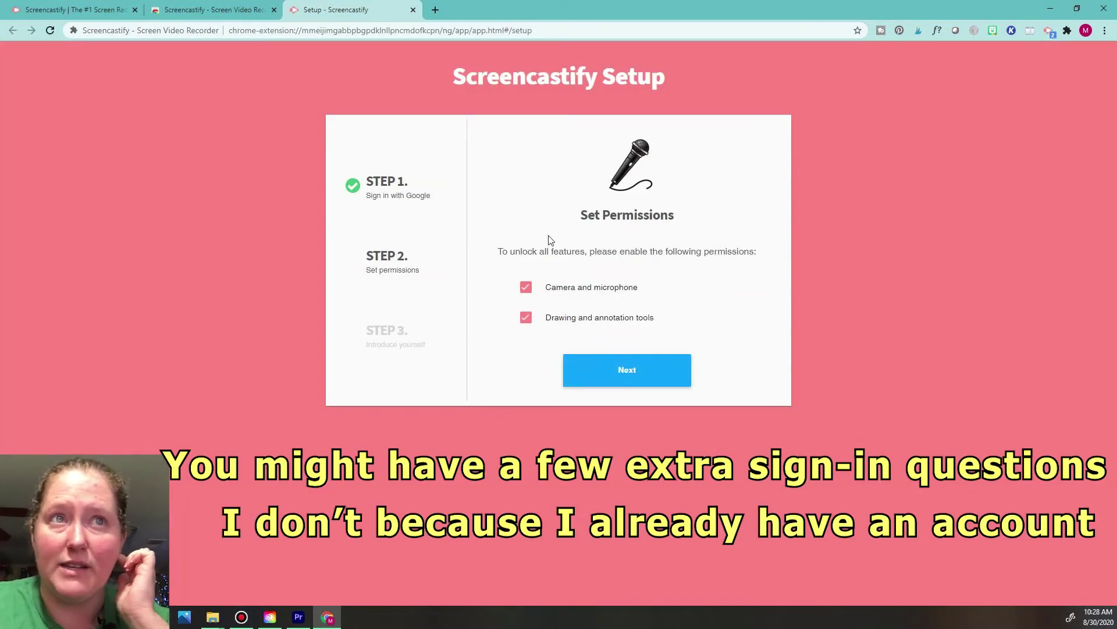
{"action": "left_click", "coordinate": [647, 372]}
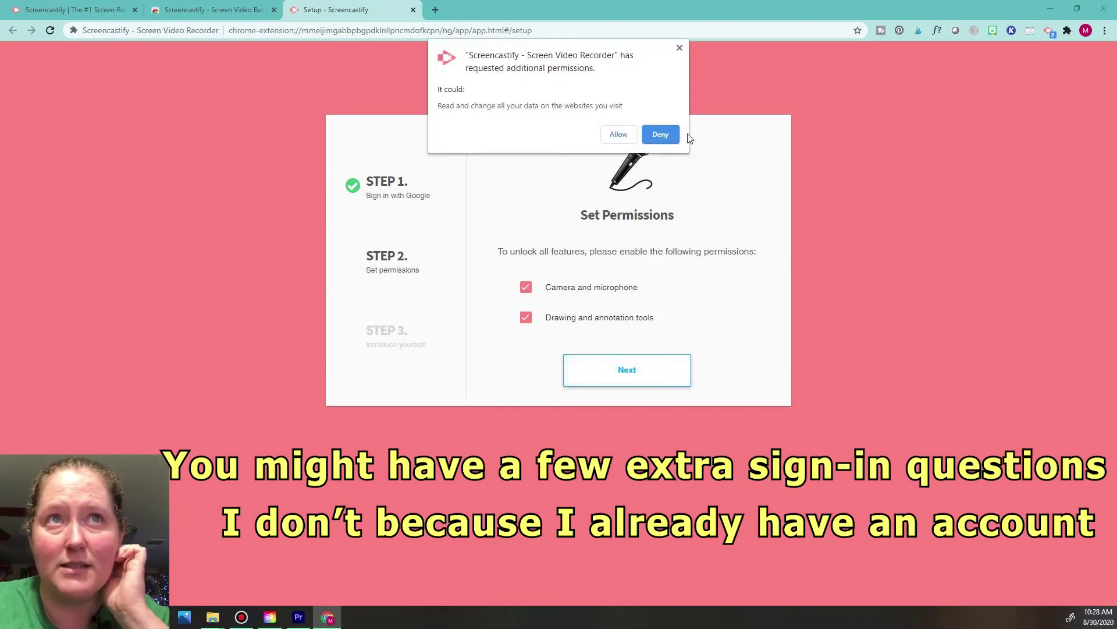
{"action": "left_click", "coordinate": [617, 138]}
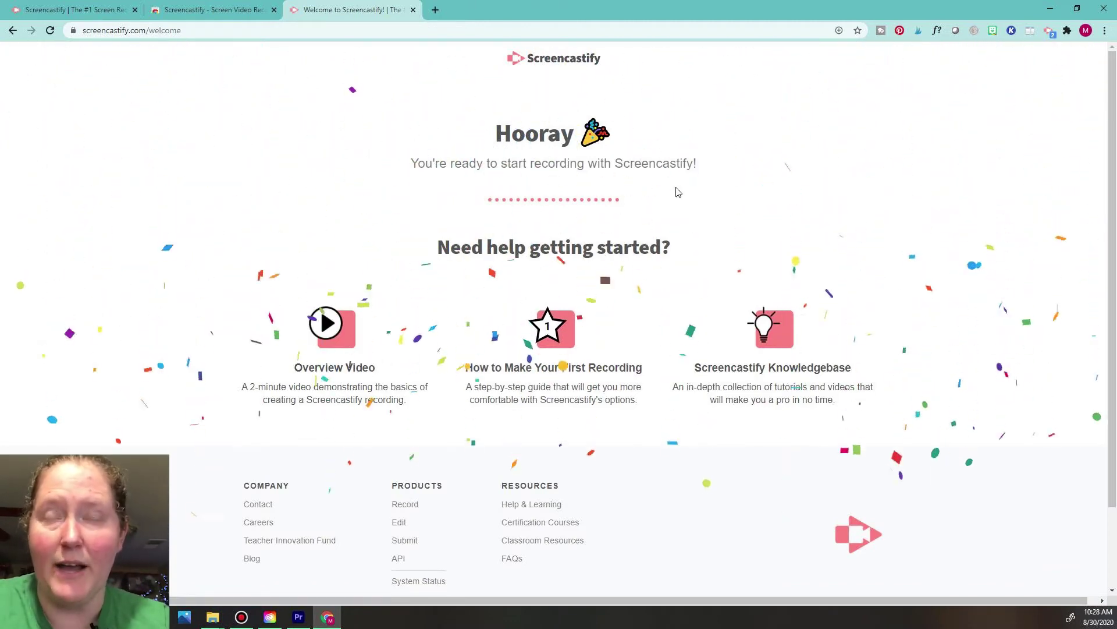
Start a Desktop recording with the Microphone on from the Screencastify toolbar menu.
{"action": "left_click", "coordinate": [1049, 31]}
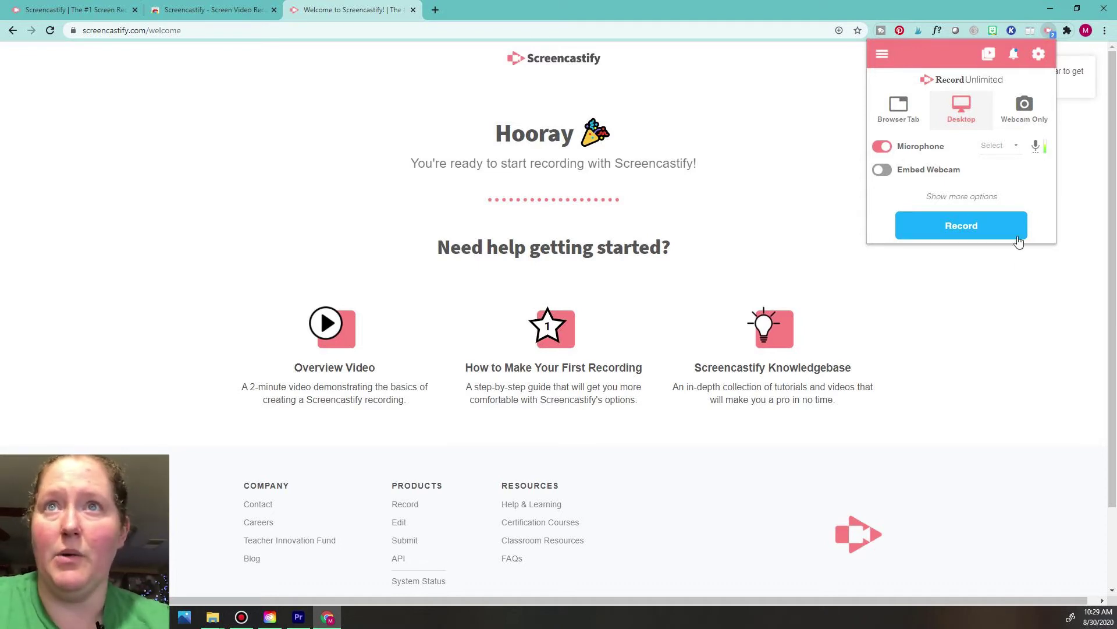
{"action": "left_click", "coordinate": [1015, 299]}
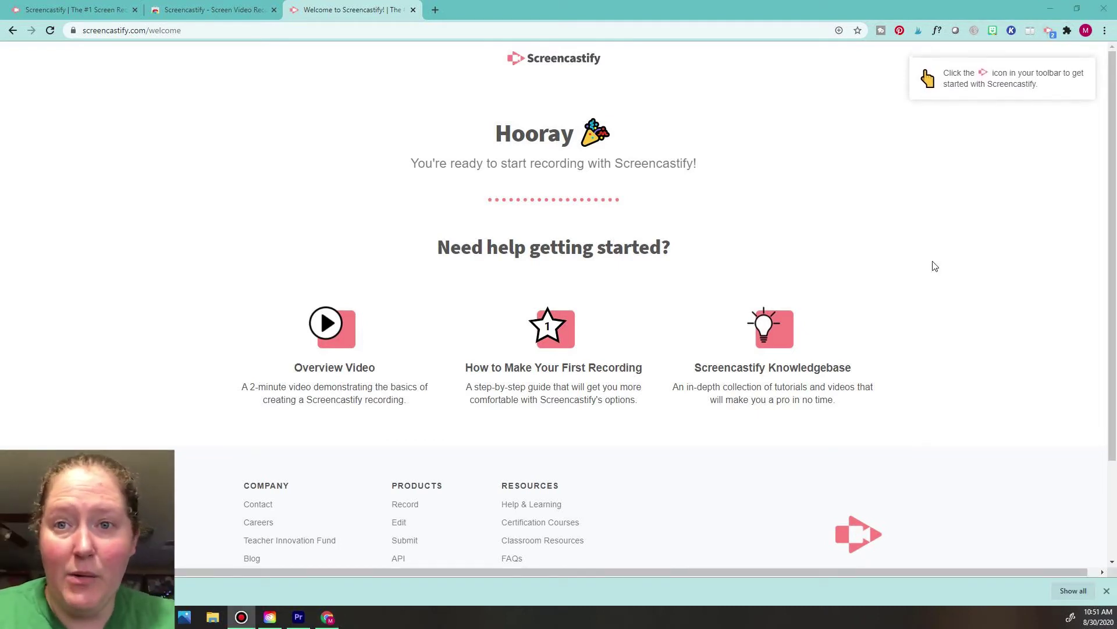
{"action": "left_click", "coordinate": [1050, 33]}
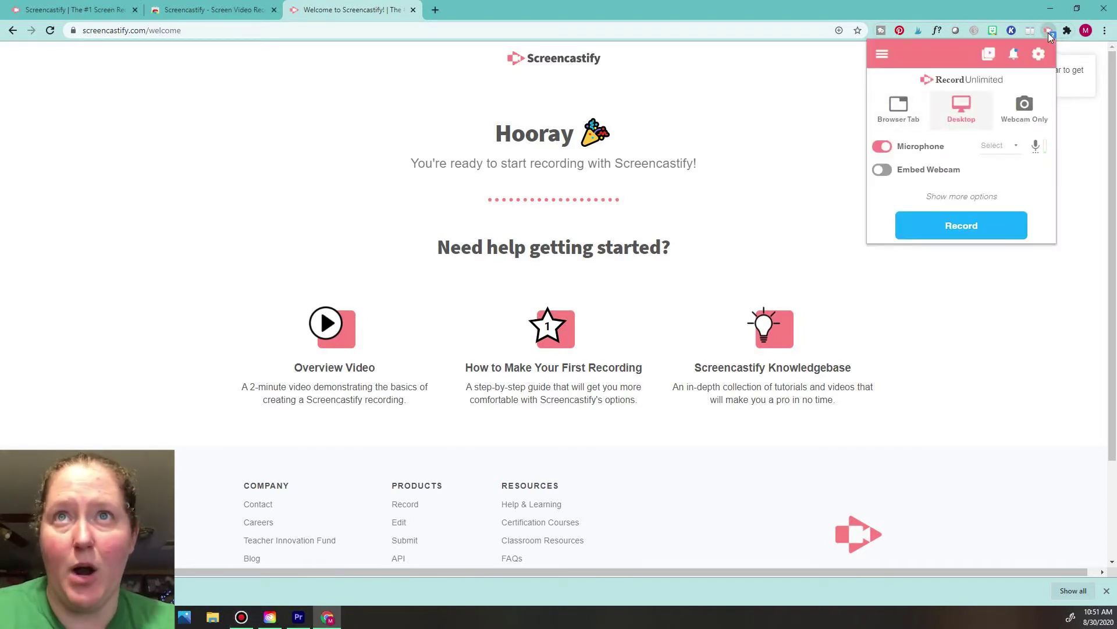
{"action": "left_click", "coordinate": [968, 228]}
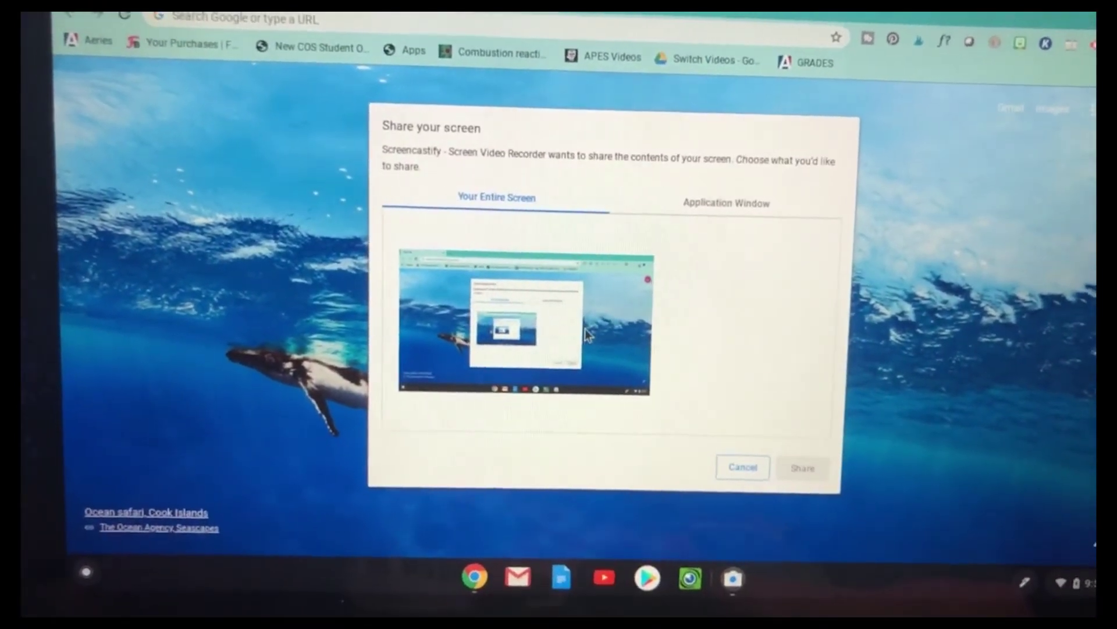
Share Your Entire Screen and dismiss the screen-sharing notification.
{"action": "left_click", "coordinate": [602, 363]}
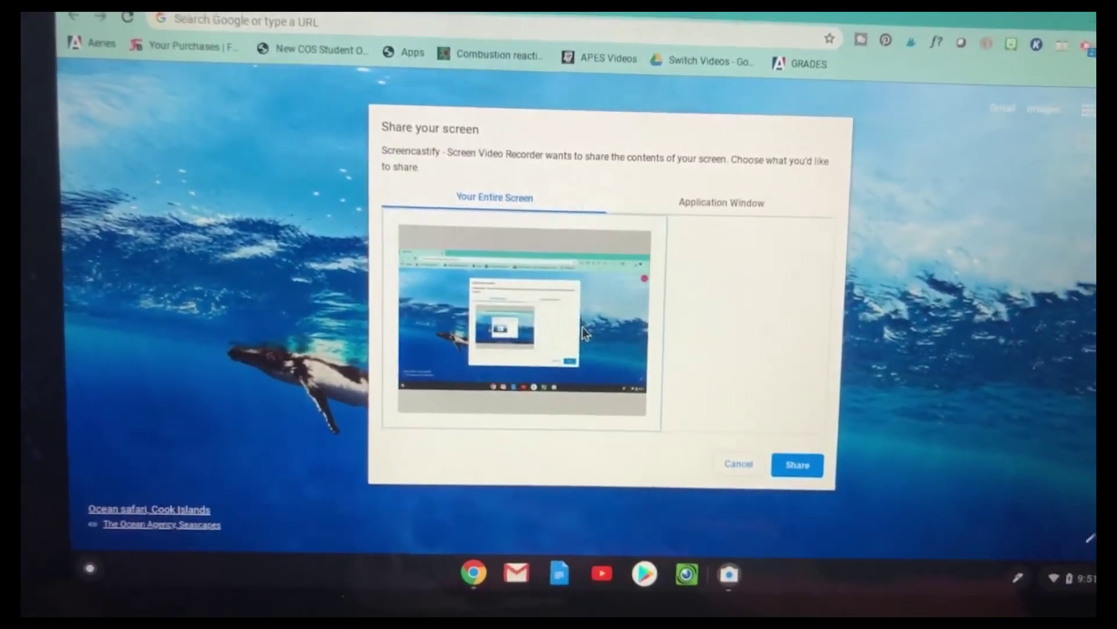
{"action": "left_click", "coordinate": [783, 457]}
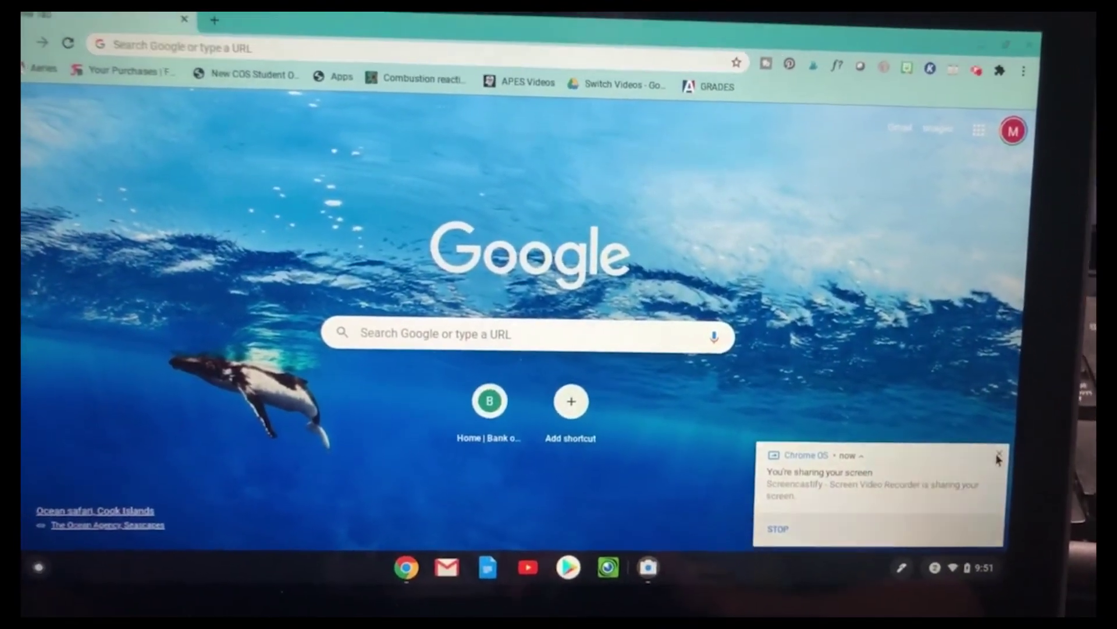
{"action": "left_click", "coordinate": [998, 455]}
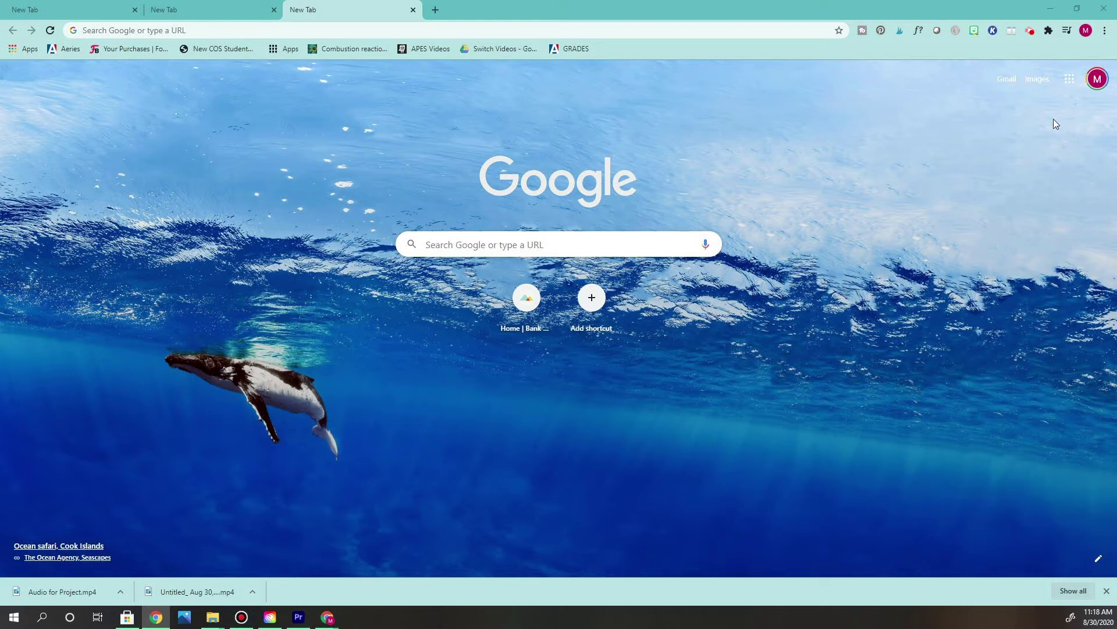
Stop the desktop recording and pause the new clip's playback.
{"action": "left_click", "coordinate": [1030, 33]}
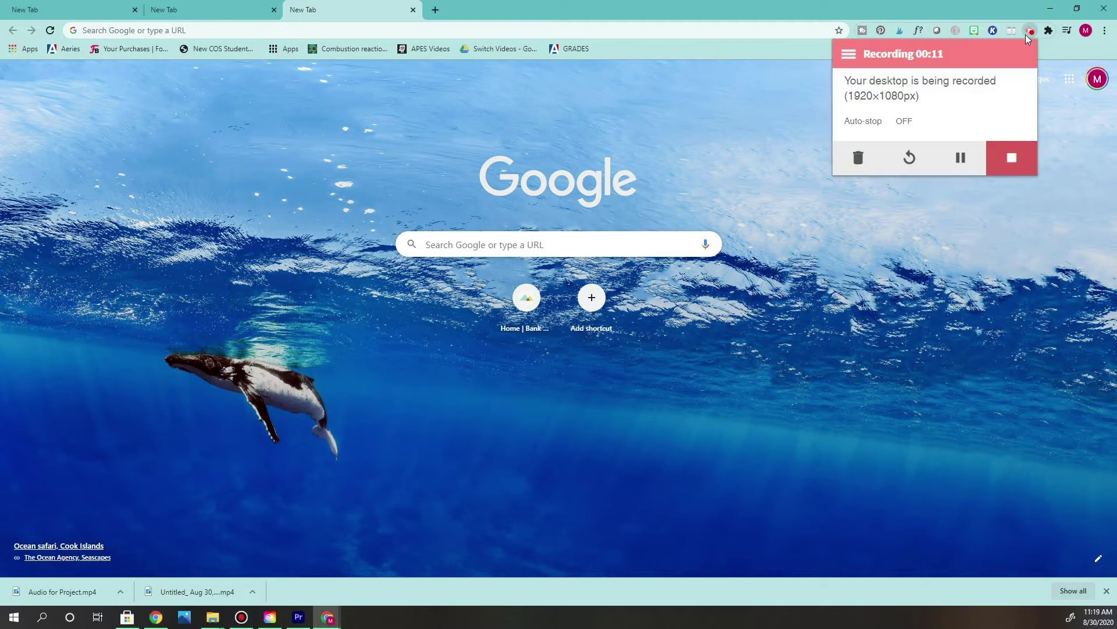
{"action": "left_click", "coordinate": [1013, 158]}
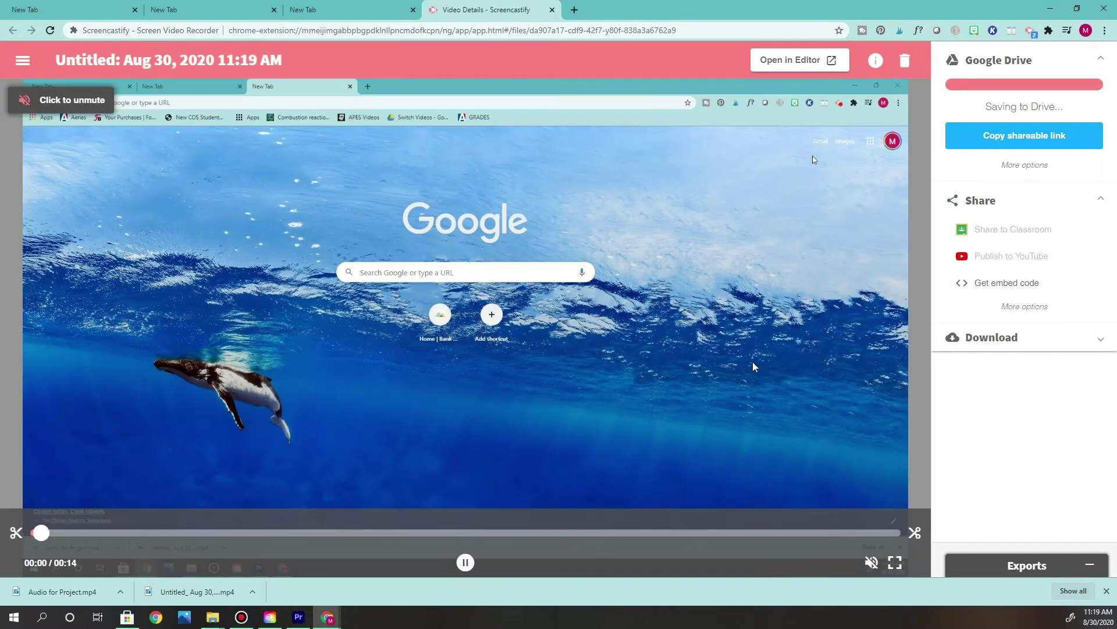
{"action": "left_click", "coordinate": [465, 562]}
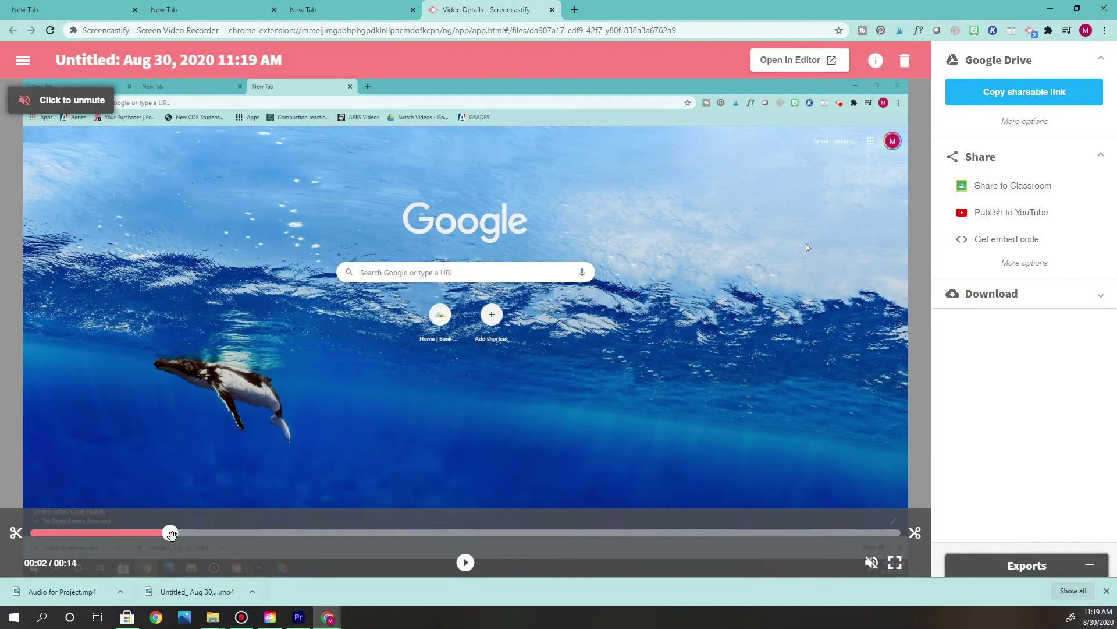
Rewind the 14-second clip to 00:00, unmute and play it, pausing at 7 seconds.
{"action": "left_click_drag", "start_coordinate": [170, 533], "coordinate": [1, 508]}
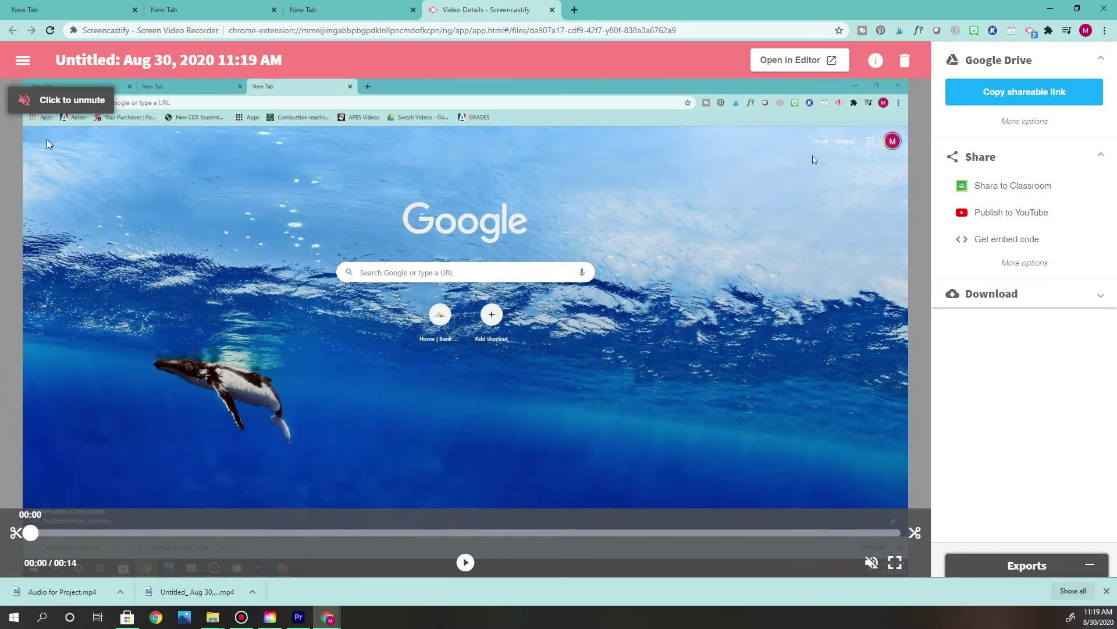
{"action": "left_click", "coordinate": [471, 314]}
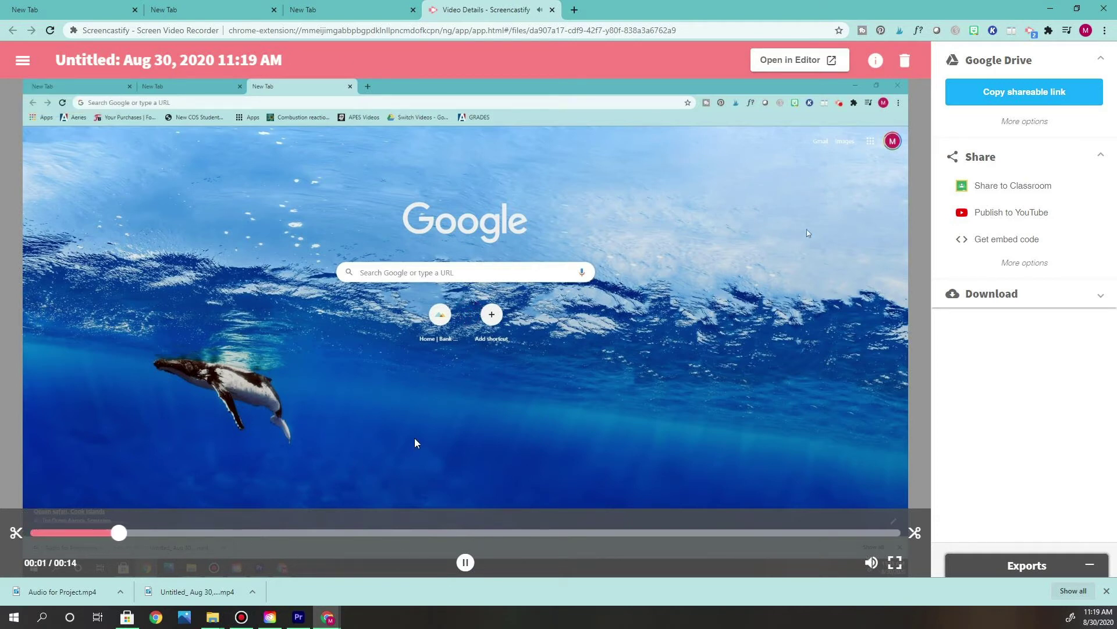
{"action": "left_click", "coordinate": [445, 532]}
{"action": "left_click", "coordinate": [466, 562]}
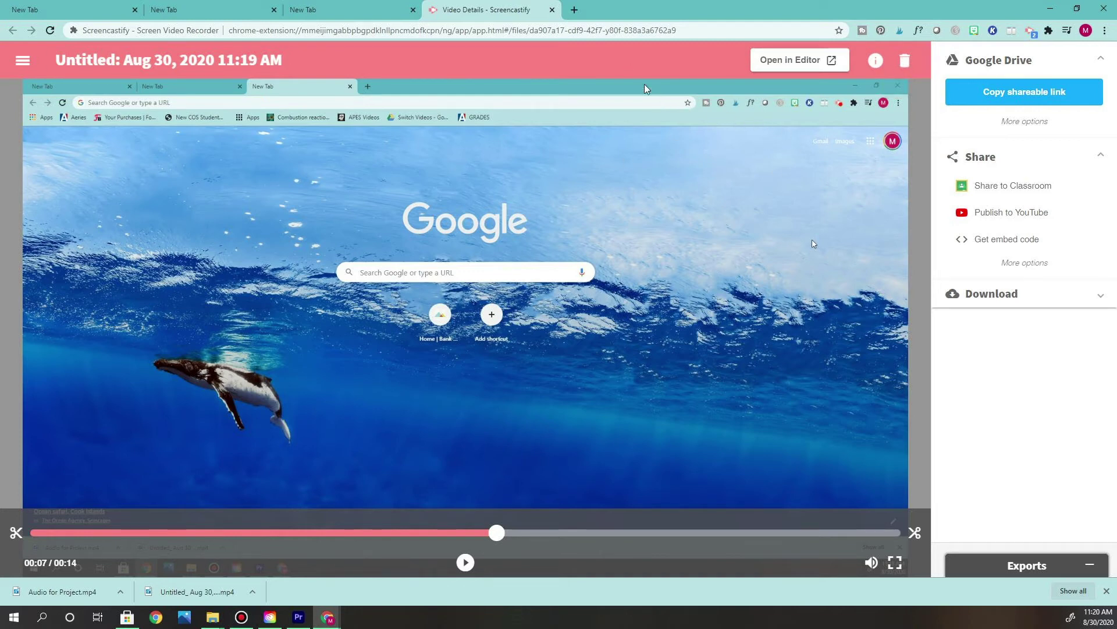
{"action": "left_click", "coordinate": [575, 10]}
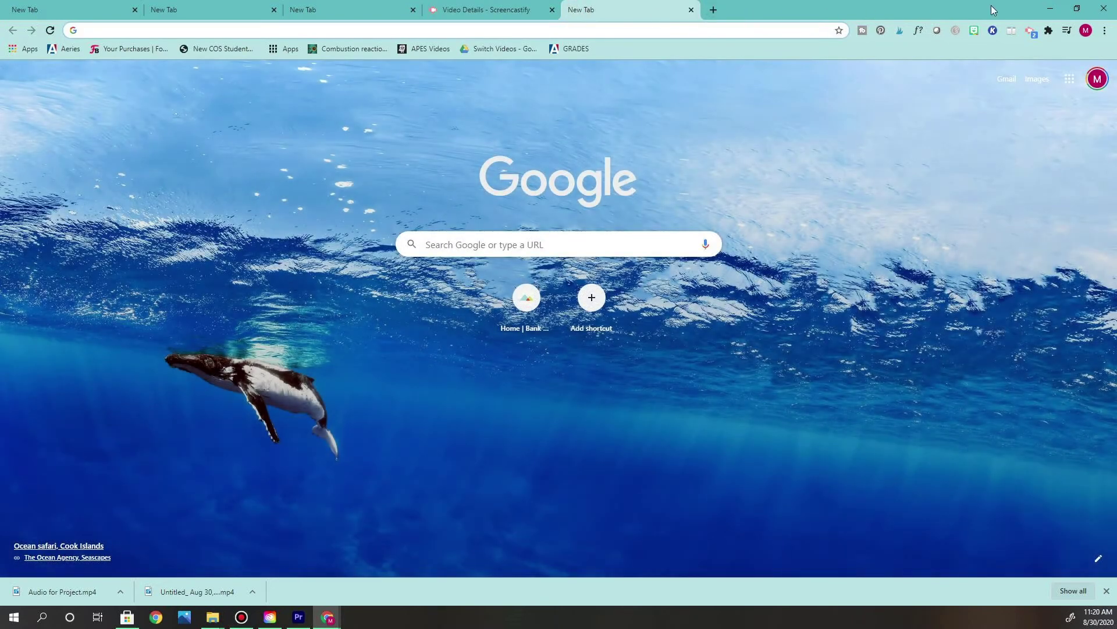
{"action": "left_click", "coordinate": [1030, 30]}
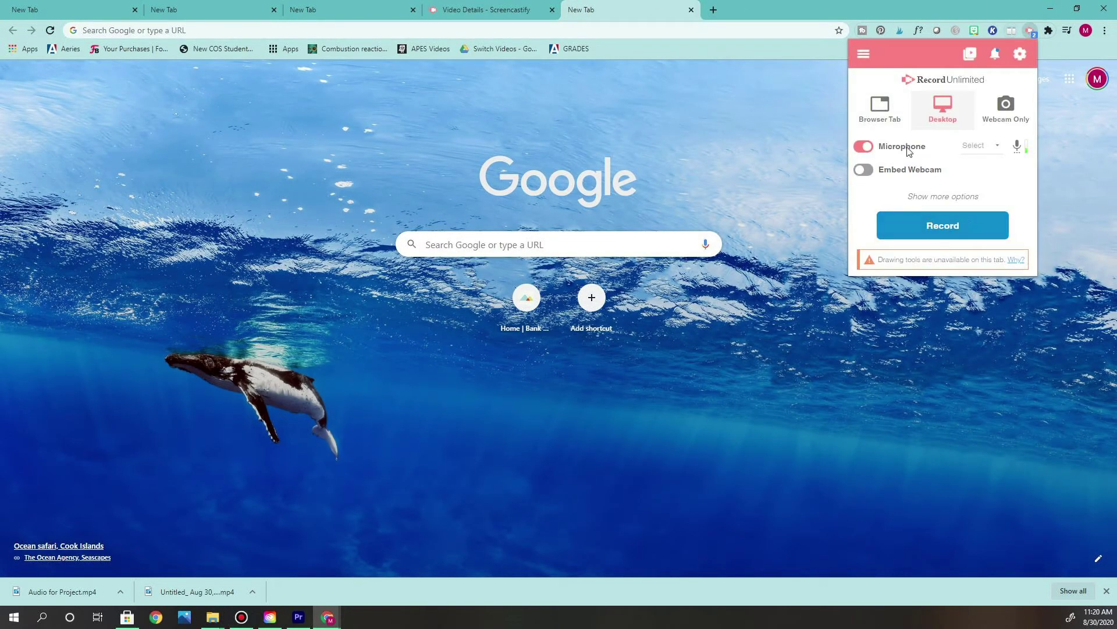
{"action": "left_click", "coordinate": [691, 10]}
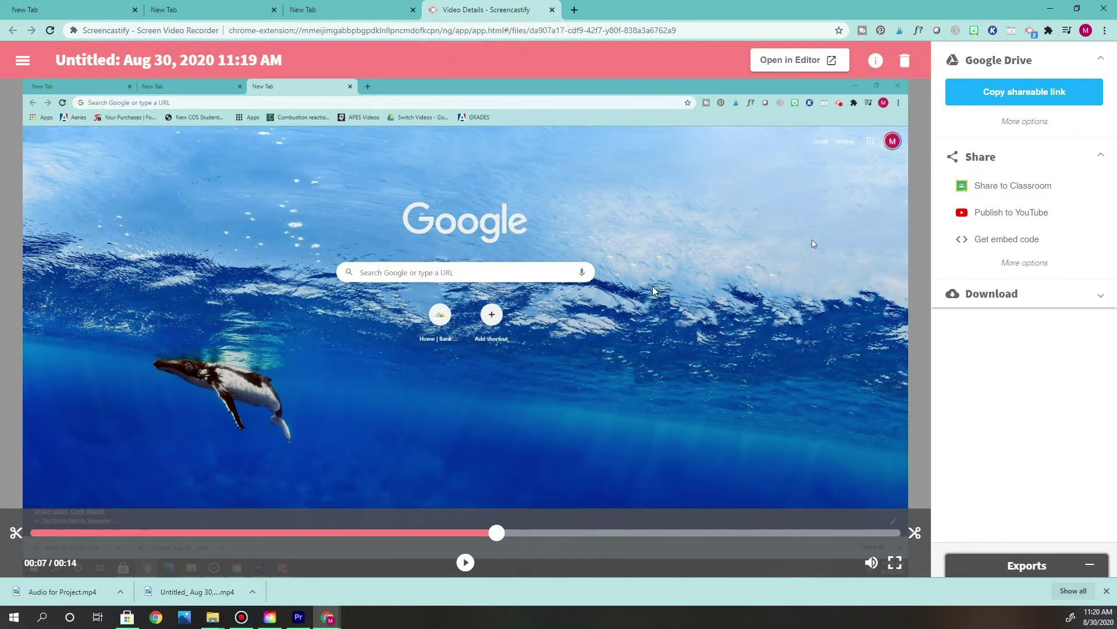
Rename the recording to 'Audio for Project' and choose audio-only export under Download.
{"action": "left_click", "coordinate": [181, 61]}
{"action": "left_click", "coordinate": [278, 55]}
{"action": "left_click_drag", "start_coordinate": [294, 59], "coordinate": [53, 60]}
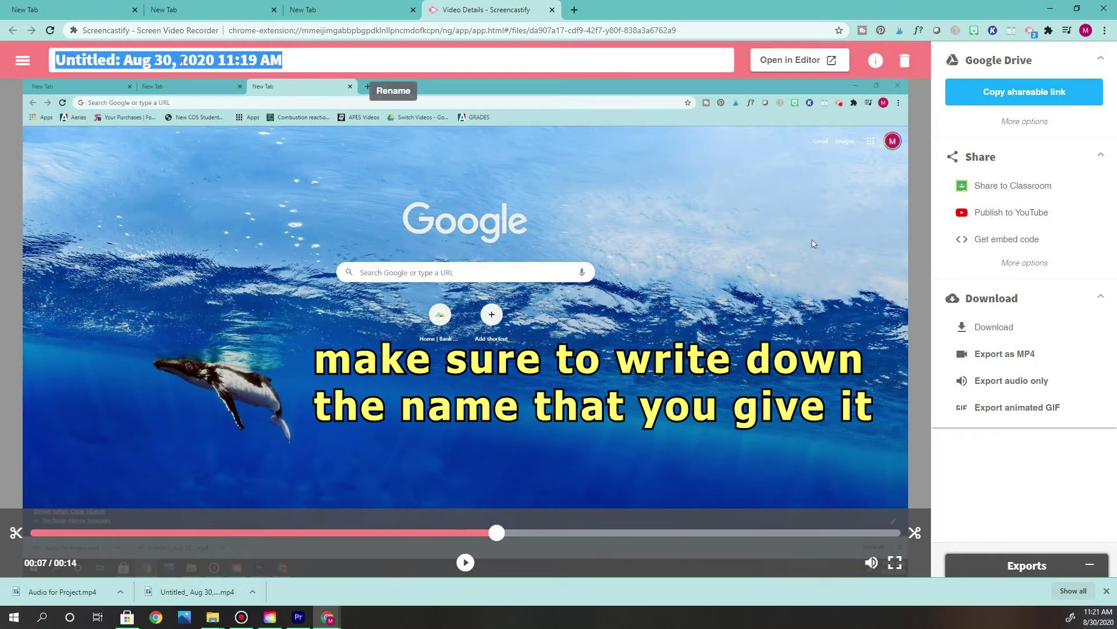
{"action": "type", "text": "Audio"}
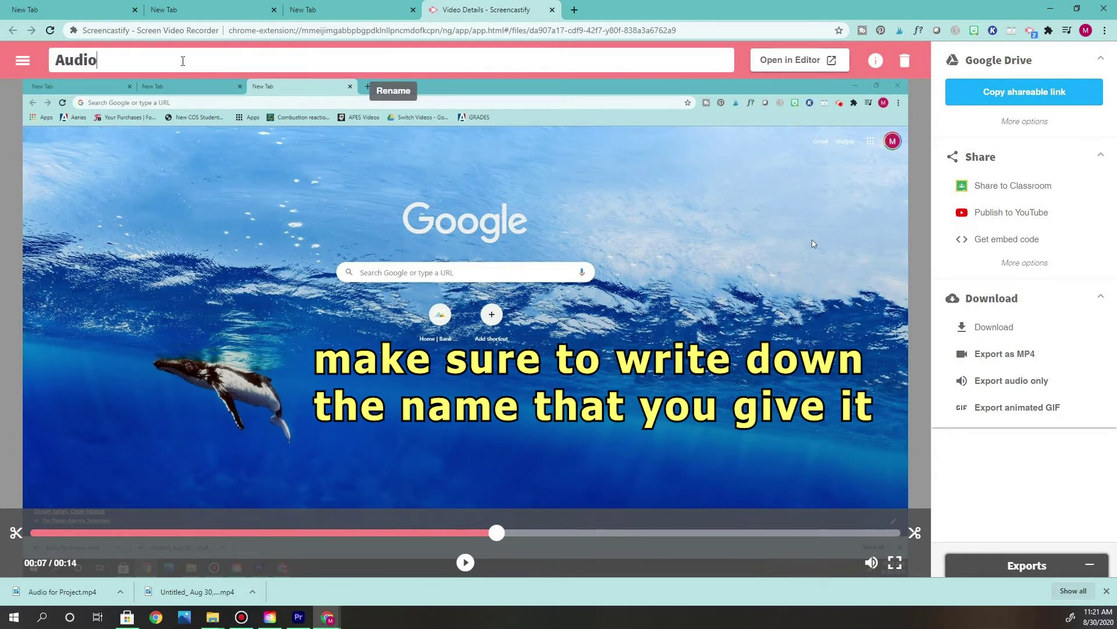
{"action": "type", "text": " for Project"}
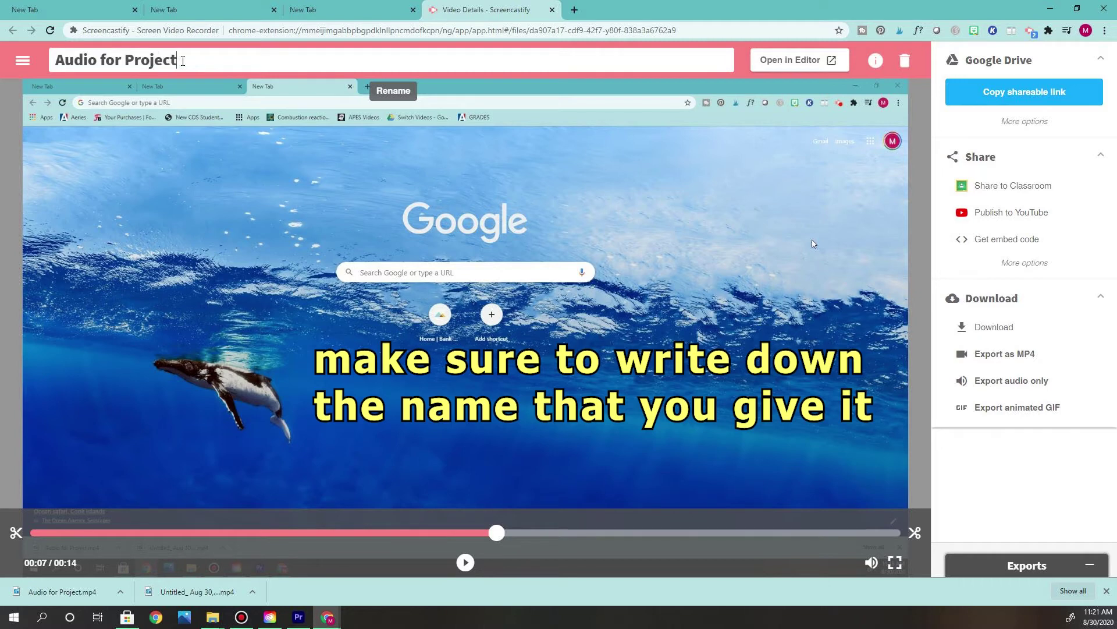
{"action": "key", "text": "Return"}
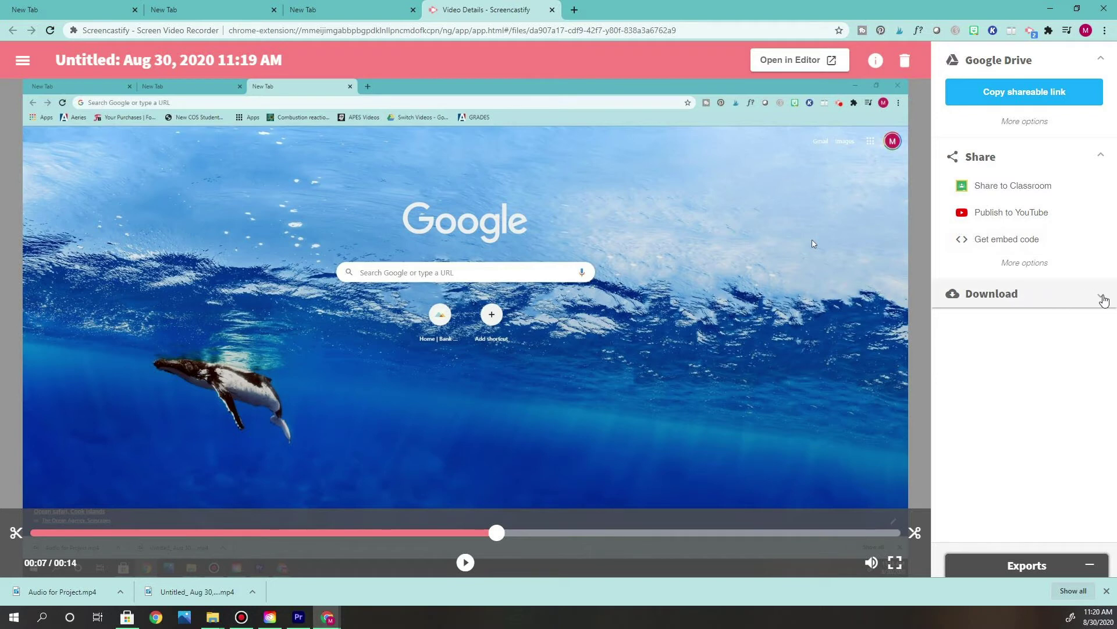
{"action": "left_click", "coordinate": [1101, 296]}
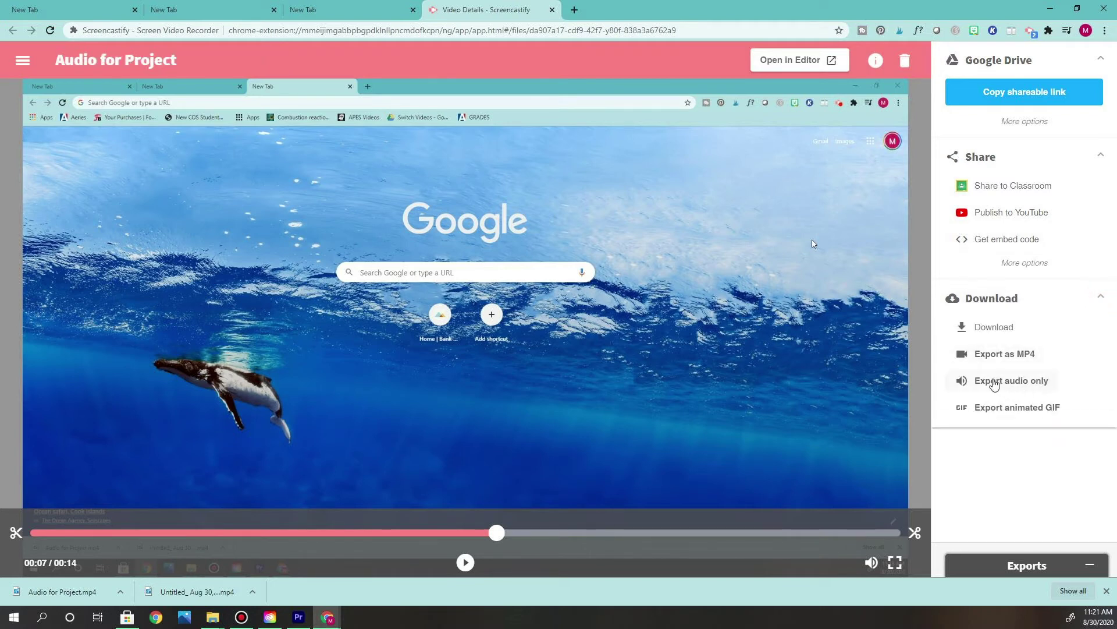
{"action": "left_click", "coordinate": [1045, 379]}
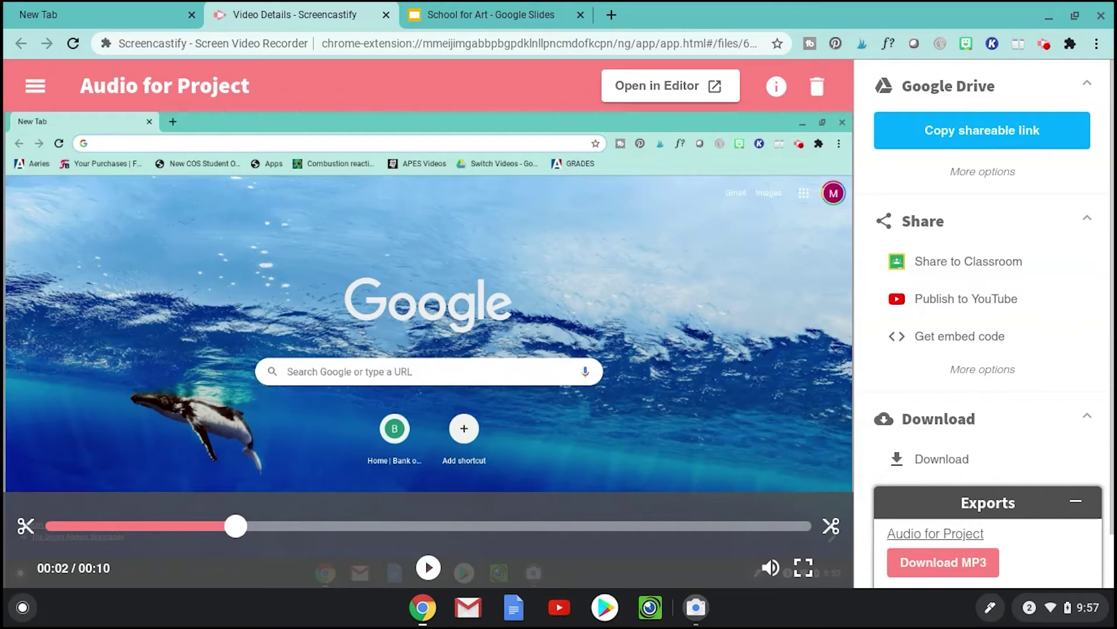
Download the MP3 and show 'Audio for Project (1).mp3' in the Downloads folder.
{"action": "left_click", "coordinate": [957, 564]}
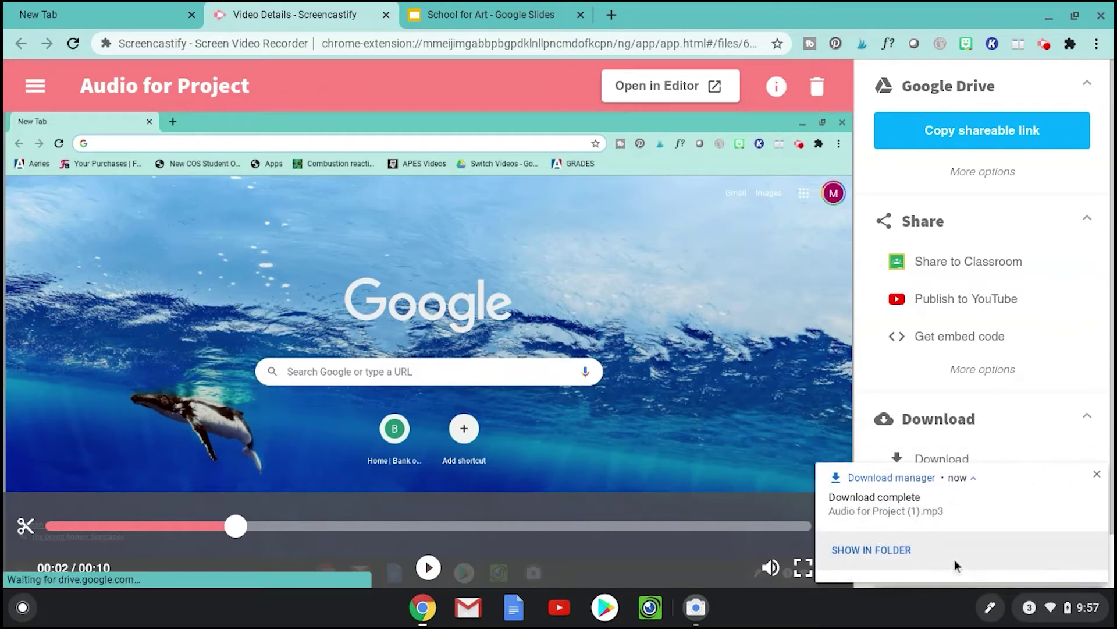
{"action": "left_click", "coordinate": [888, 561]}
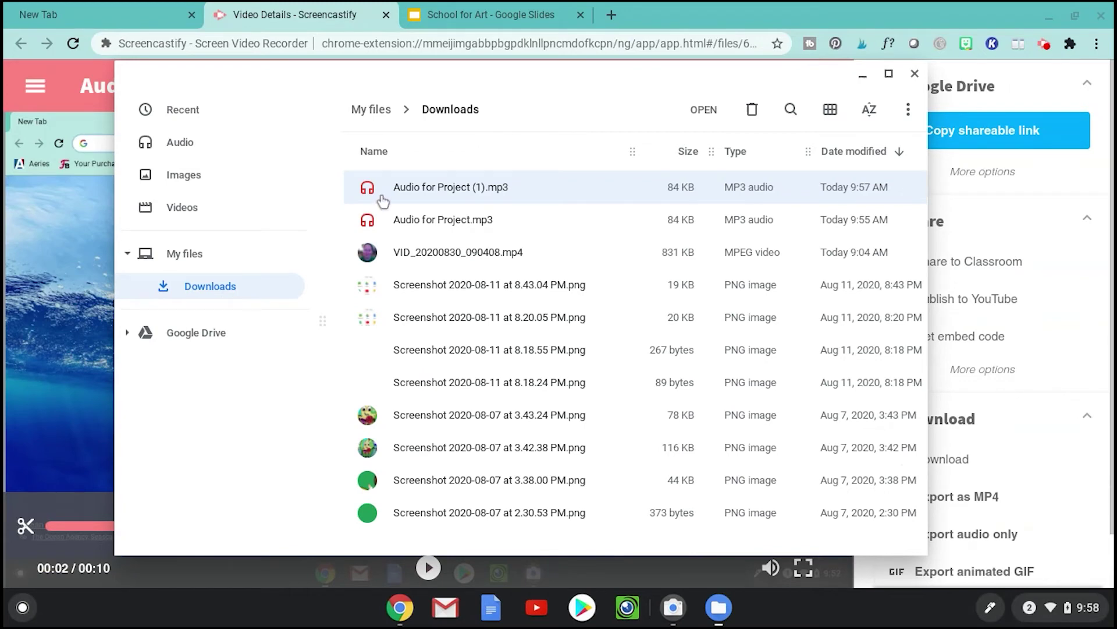
Move the MP3 to Drive, open My Drive's Screencastify folder, then return to School for Art.
{"action": "left_click_drag", "start_coordinate": [414, 186], "coordinate": [221, 334]}
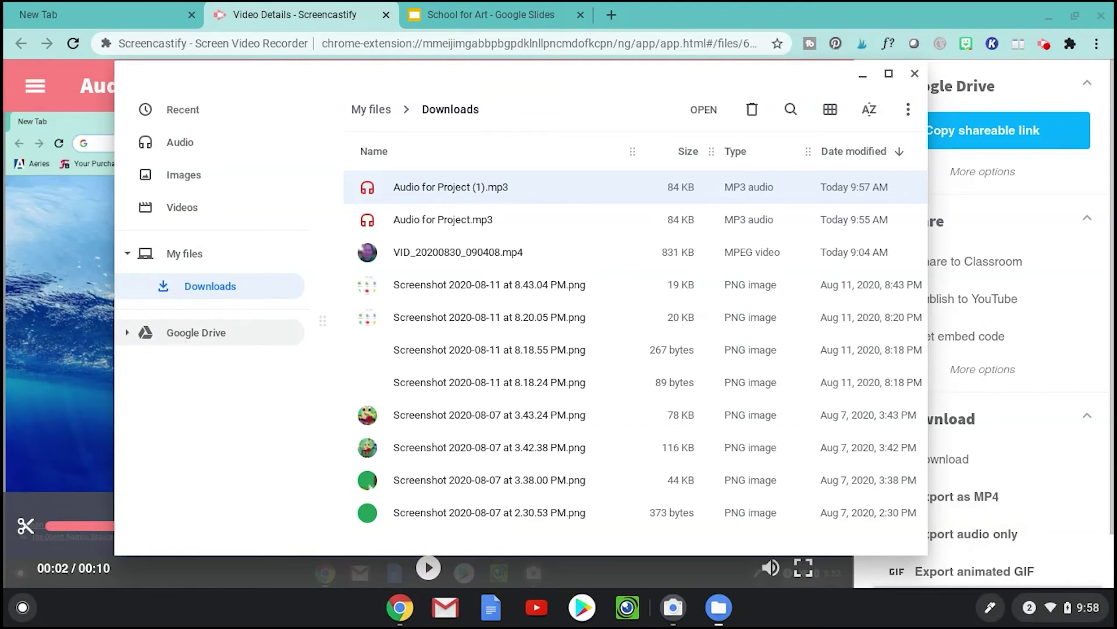
{"action": "left_click", "coordinate": [128, 332]}
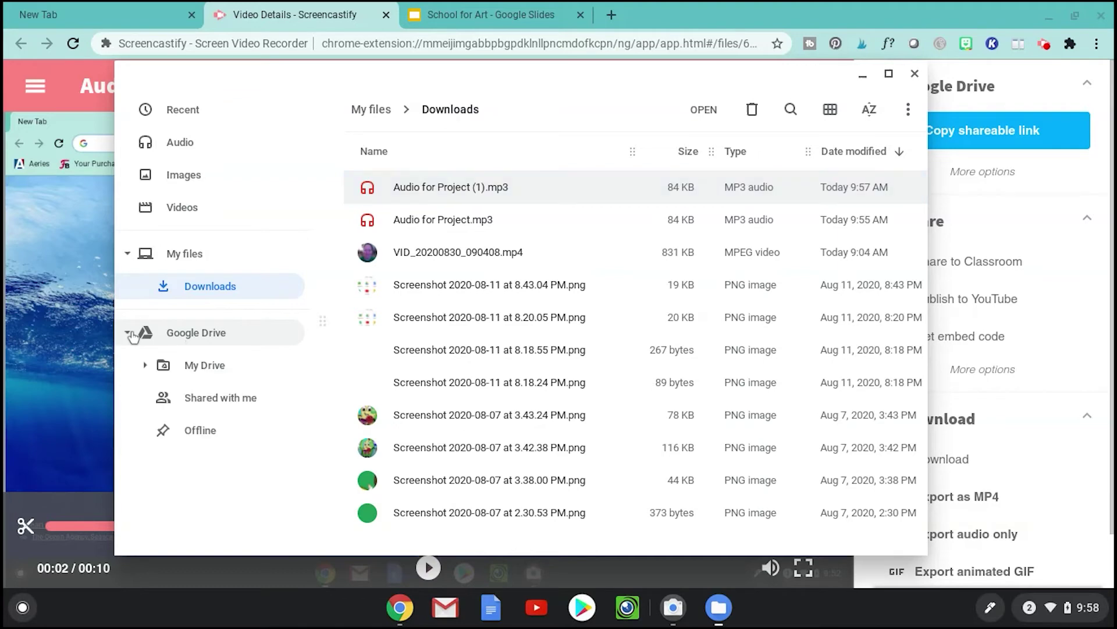
{"action": "left_click", "coordinate": [221, 366]}
{"action": "left_click", "coordinate": [145, 365]}
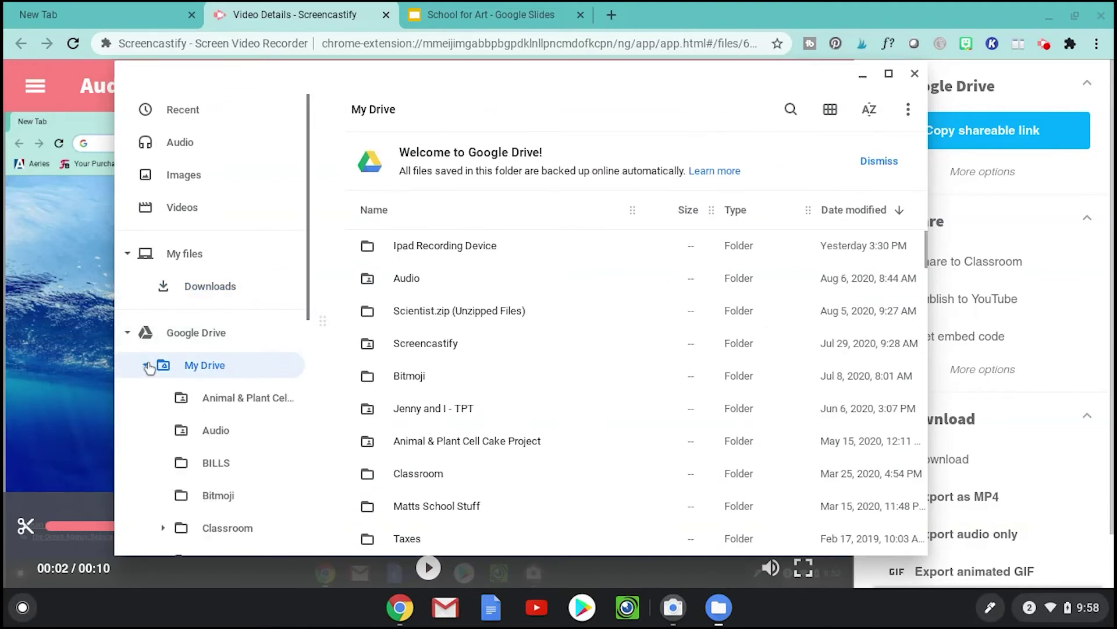
{"action": "scroll", "coordinate": [224, 436], "scroll_direction": "down", "scroll_amount": 10}
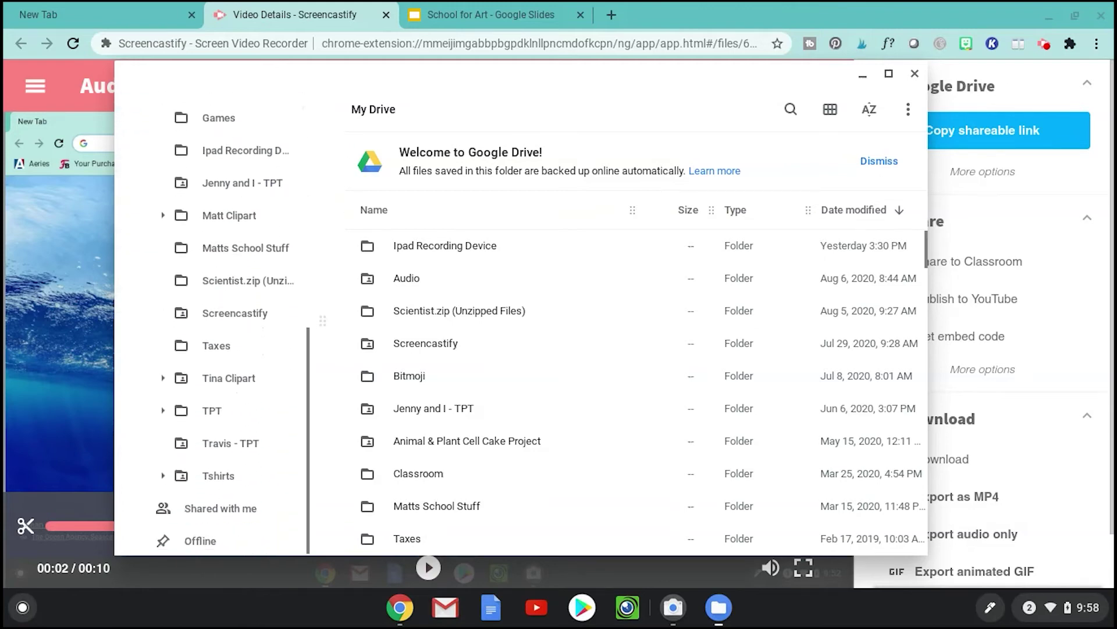
{"action": "left_click", "coordinate": [261, 316]}
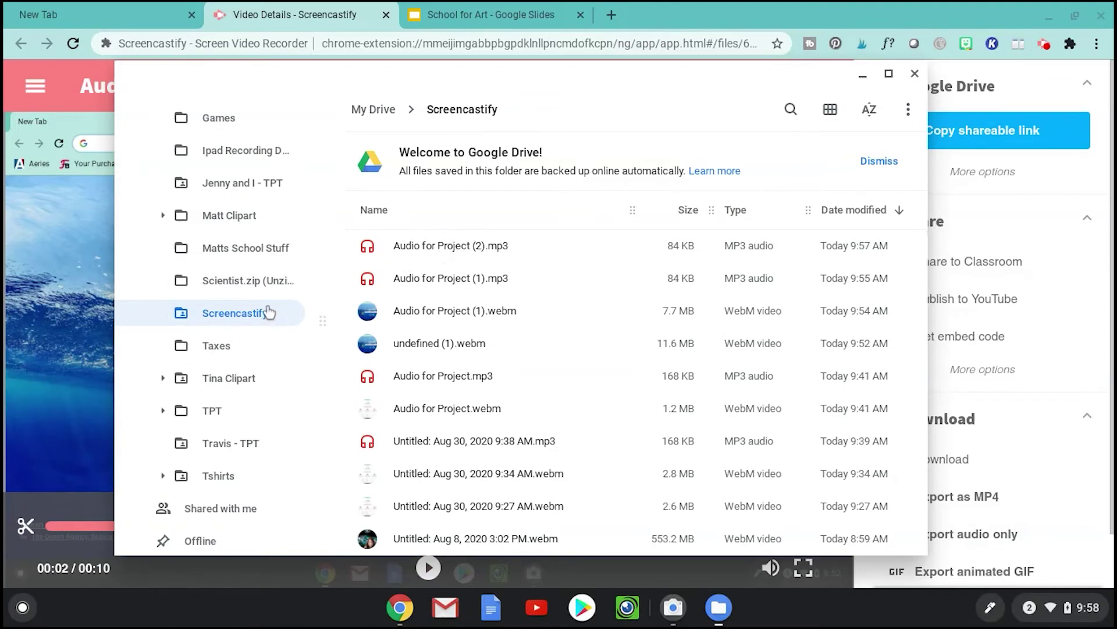
{"action": "left_click", "coordinate": [915, 75]}
{"action": "left_click", "coordinate": [483, 8]}
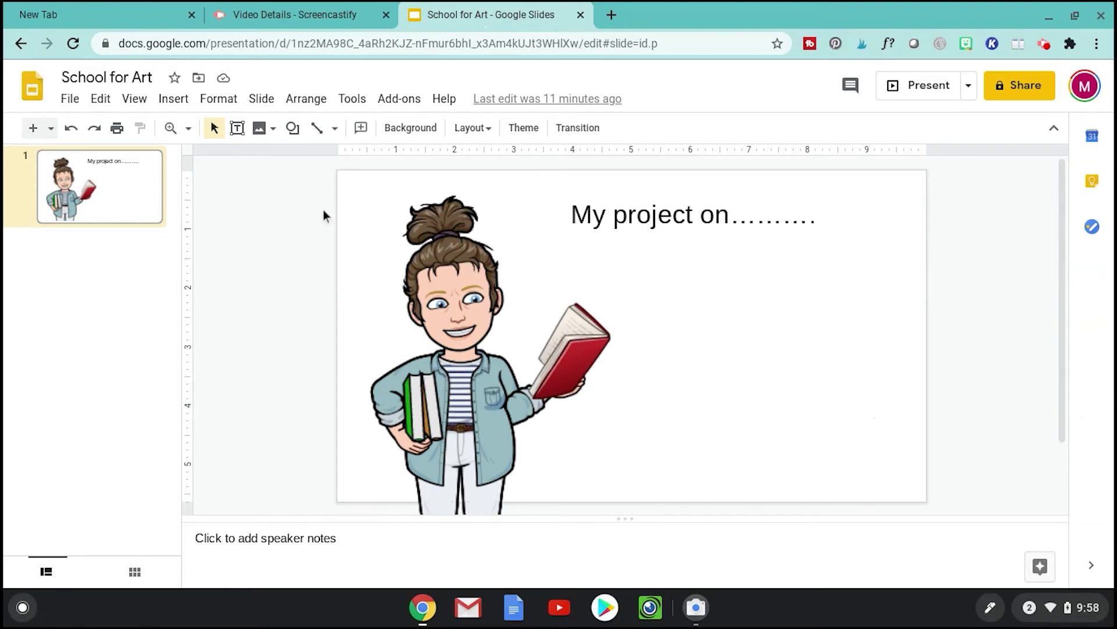
Search Drive for 'Audio Project' and insert Audio for Project (1) onto the School for Art slide.
{"action": "left_click", "coordinate": [173, 100]}
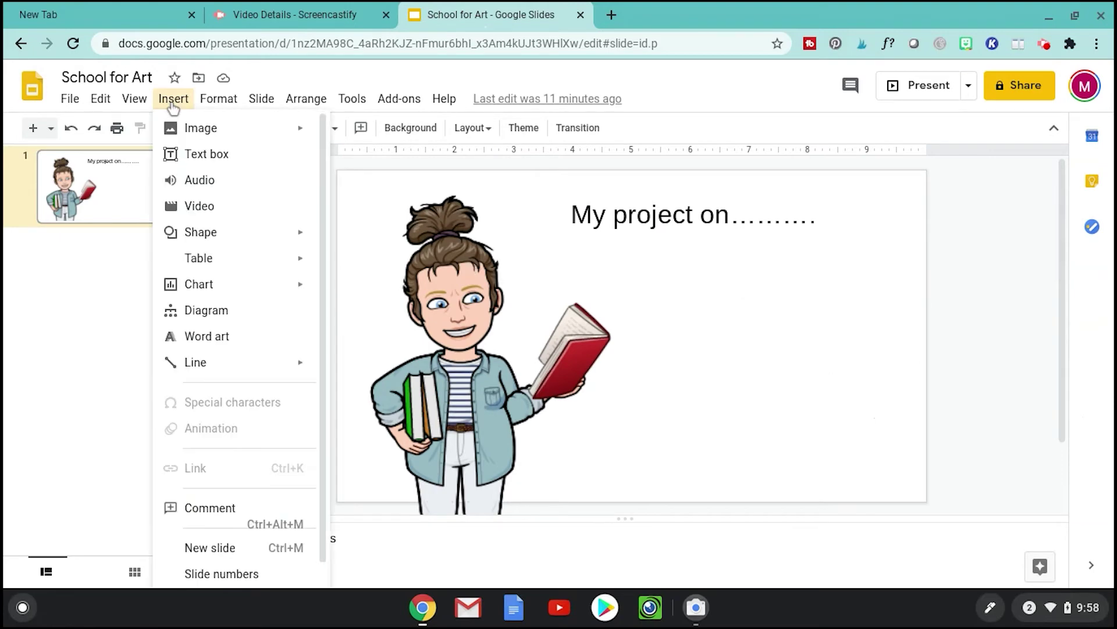
{"action": "left_click", "coordinate": [193, 178]}
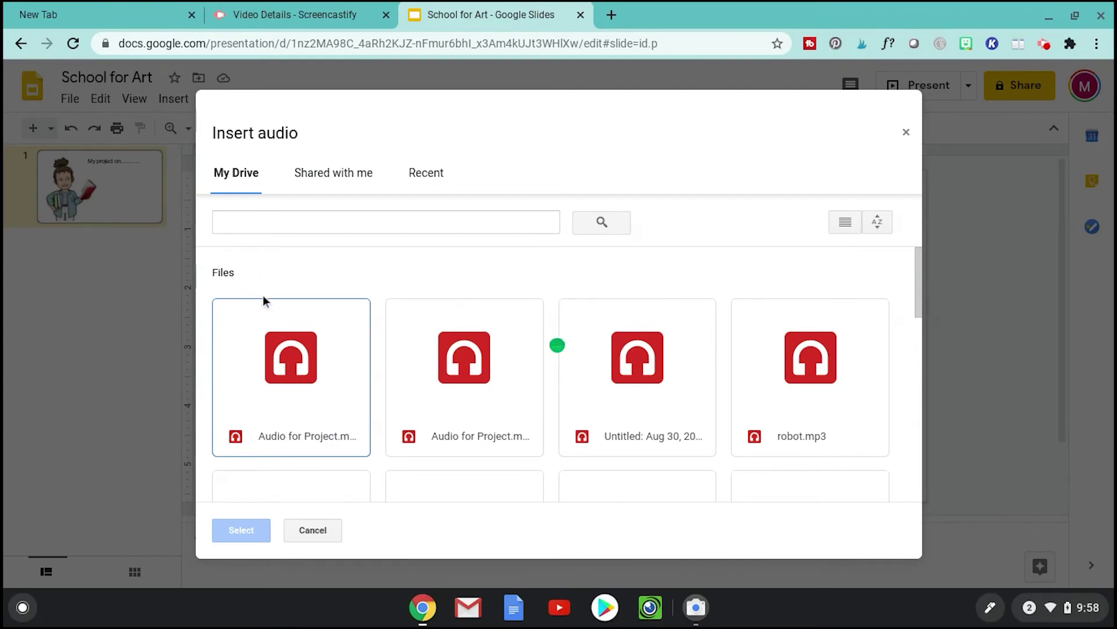
{"action": "left_click", "coordinate": [302, 223]}
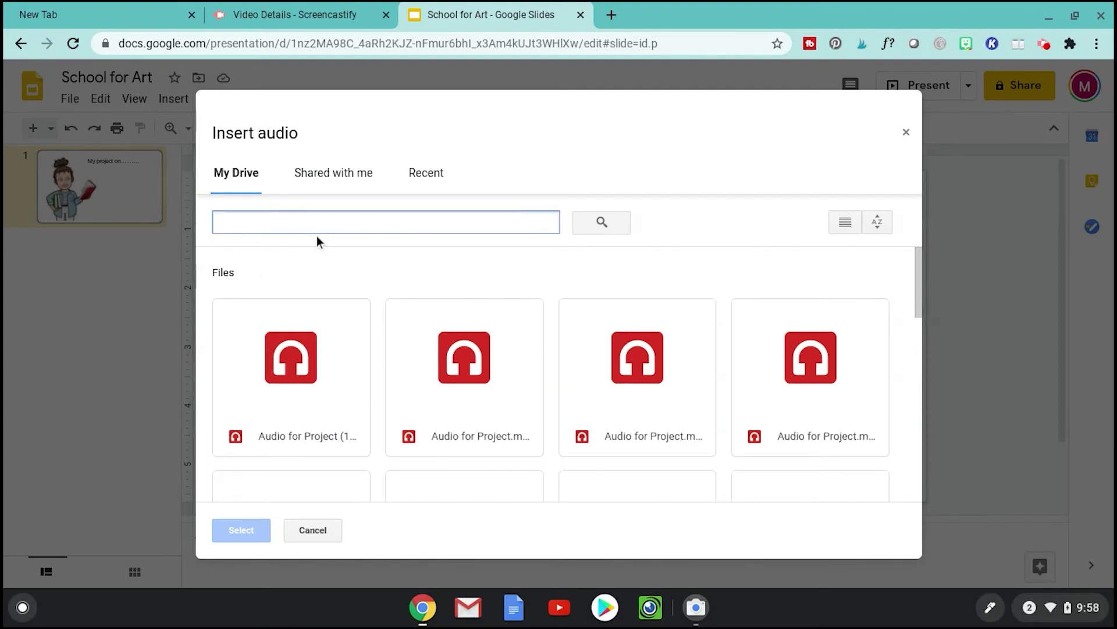
{"action": "type", "text": "Audio Project"}
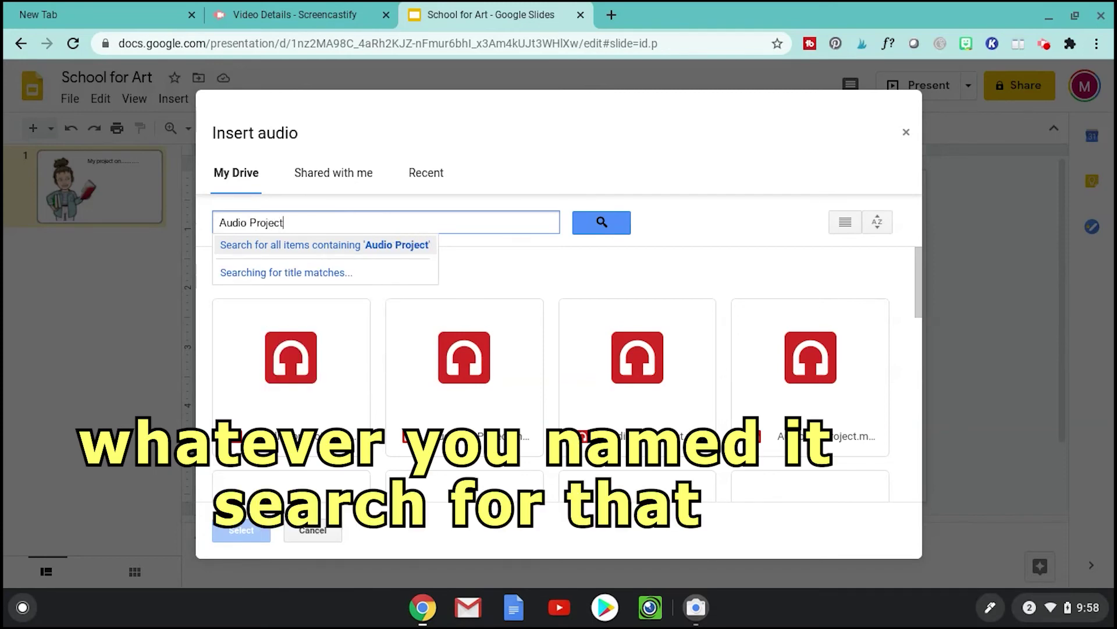
{"action": "key", "text": "Return"}
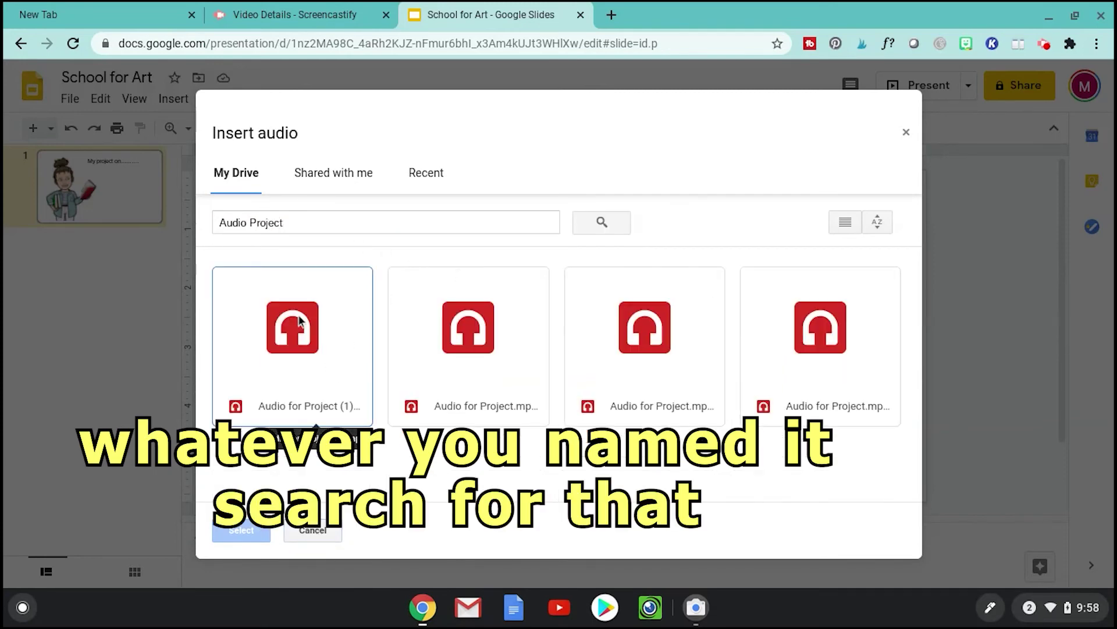
{"action": "left_click", "coordinate": [321, 335]}
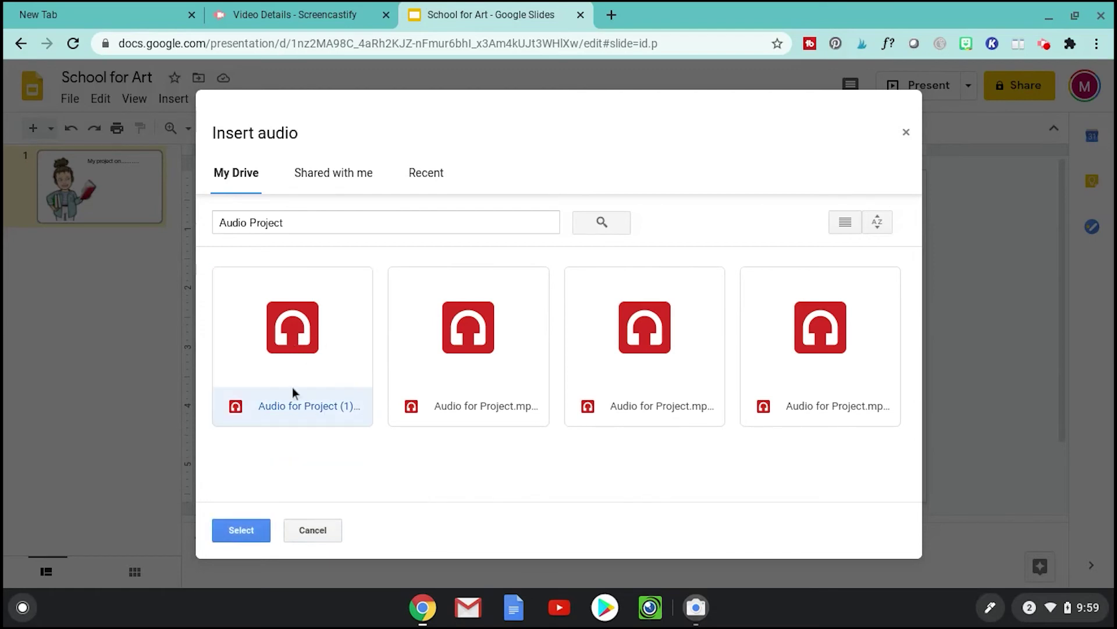
{"action": "left_click", "coordinate": [250, 525]}
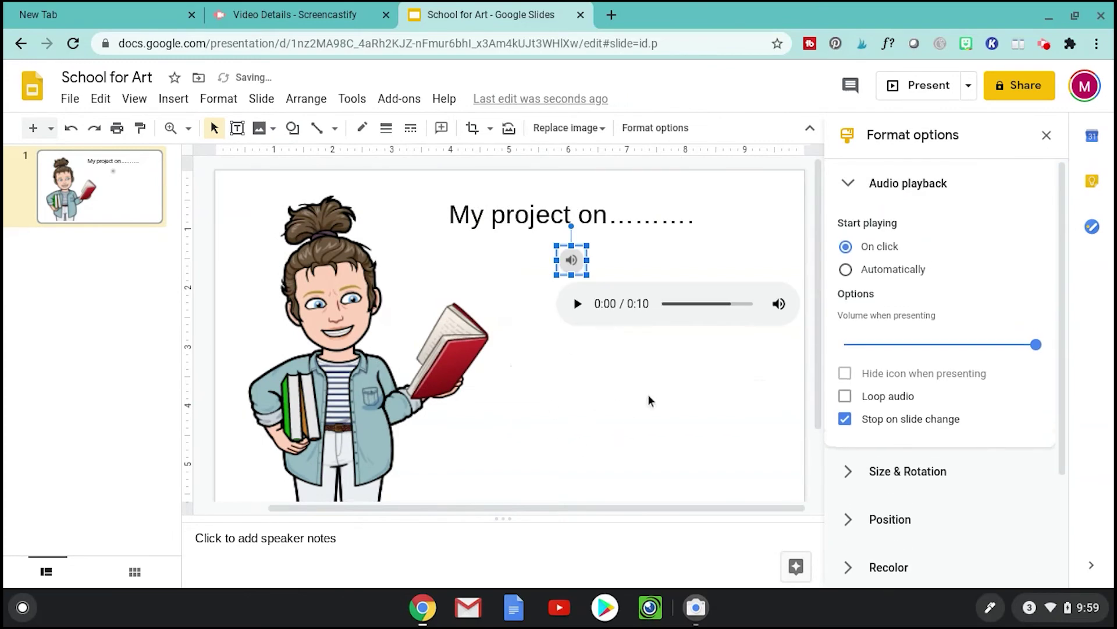
Play and pause the 10-second Audio for Project (1) clip, then deselect its icon.
{"action": "left_click", "coordinate": [578, 303]}
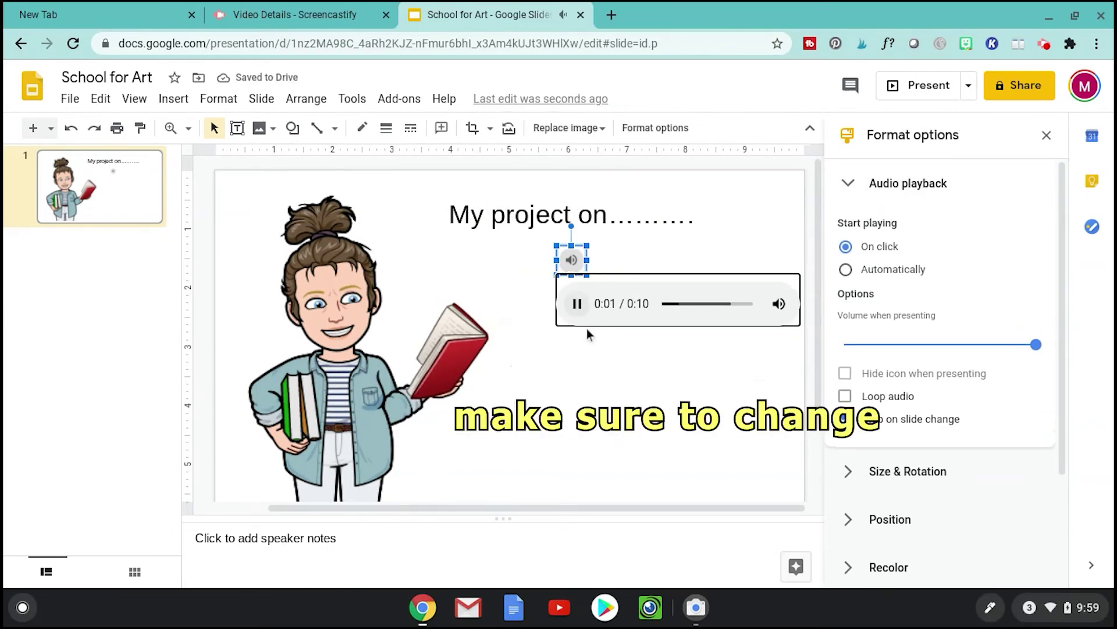
{"action": "left_click", "coordinate": [578, 303]}
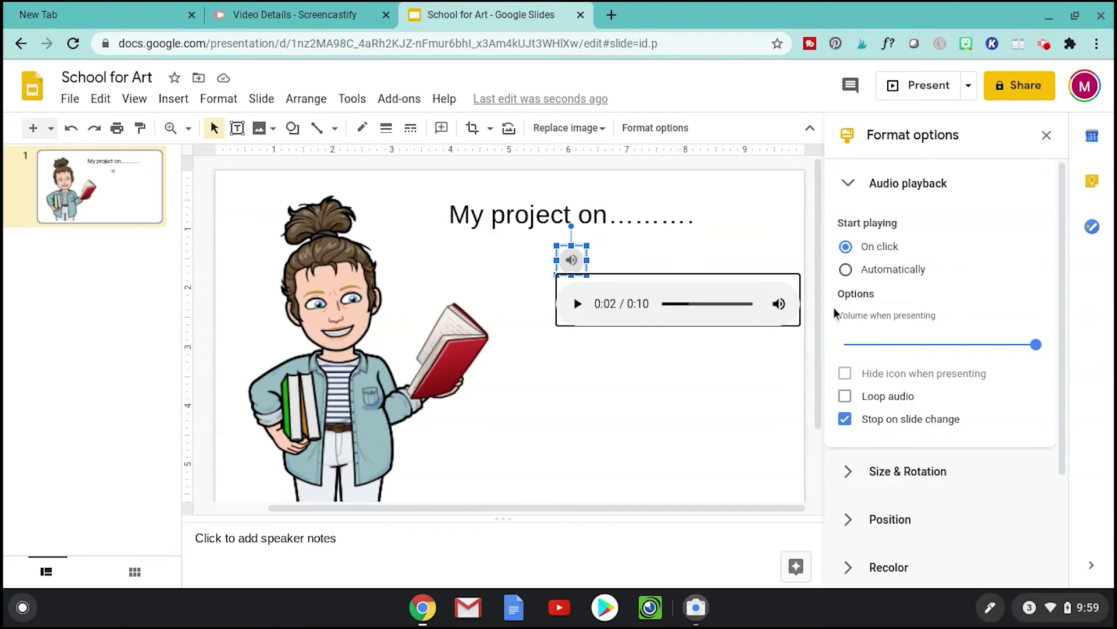
{"action": "left_click", "coordinate": [585, 431]}
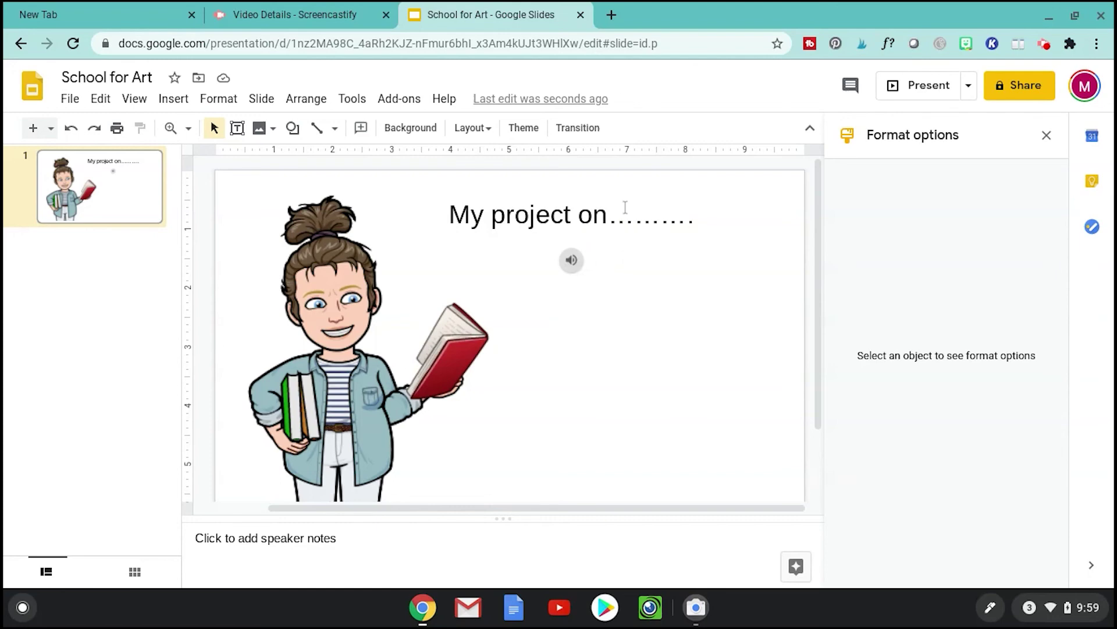
Open Google Drive in a new browser tab from the apps grid and view Recent files.
{"action": "left_click", "coordinate": [611, 15]}
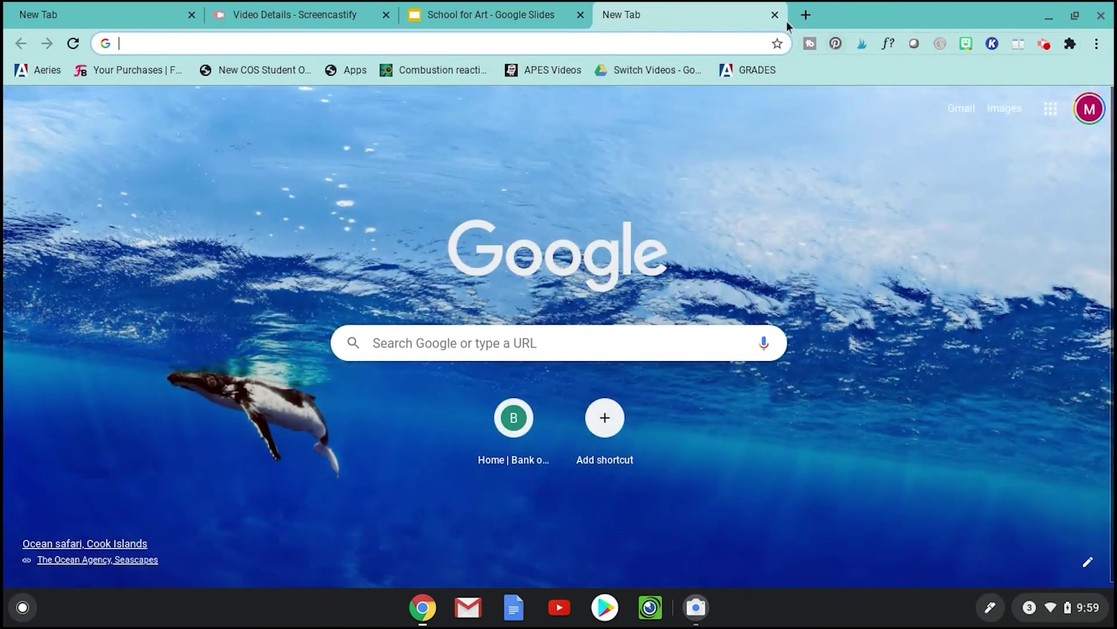
{"action": "left_click", "coordinate": [1051, 111]}
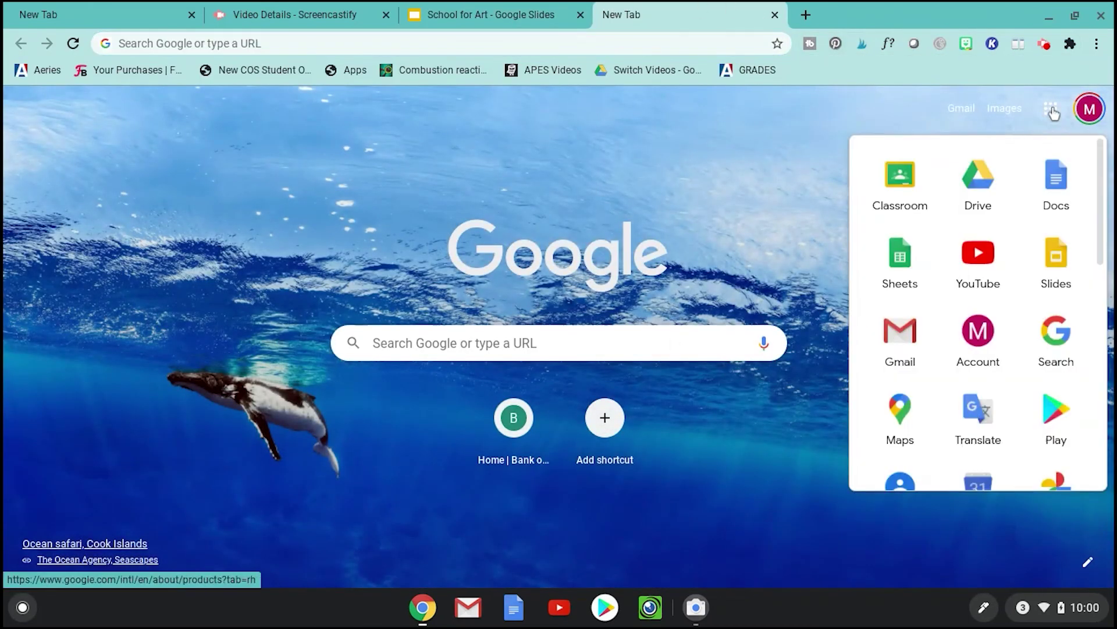
{"action": "left_click", "coordinate": [991, 176]}
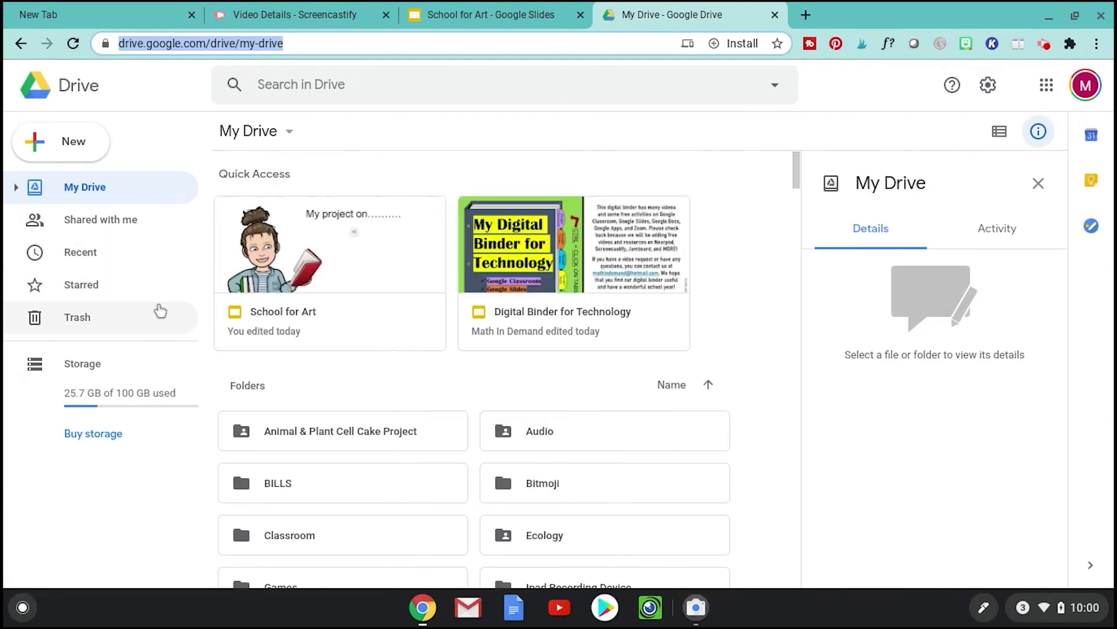
{"action": "left_click", "coordinate": [99, 254]}
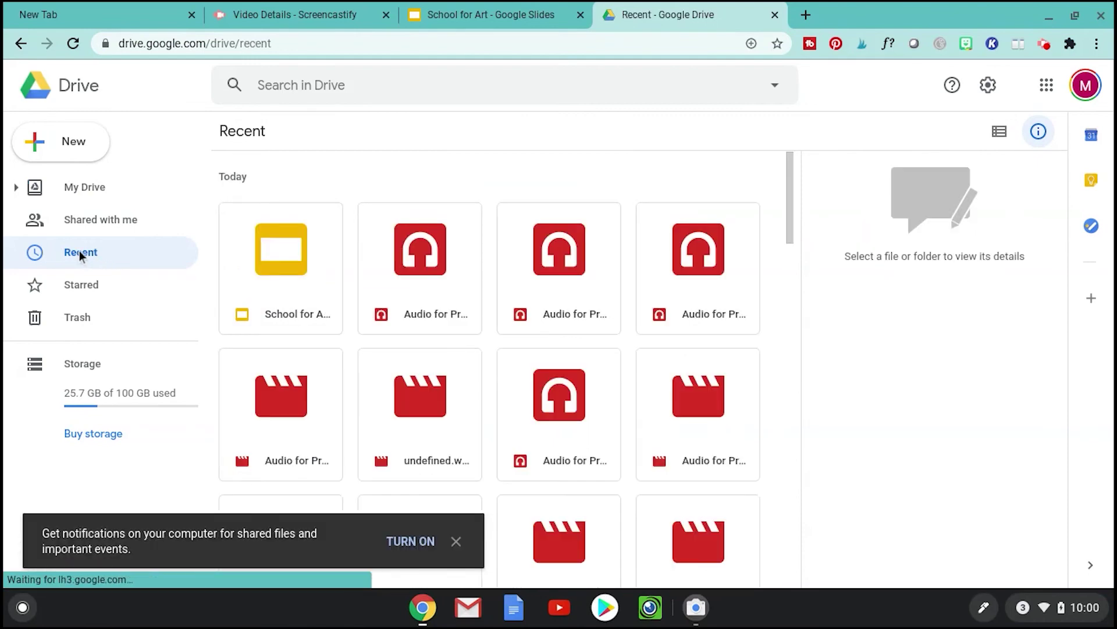
Preview Audio for Project (1).mp3, then change its sharing to anyone with the link.
{"action": "left_click", "coordinate": [468, 316]}
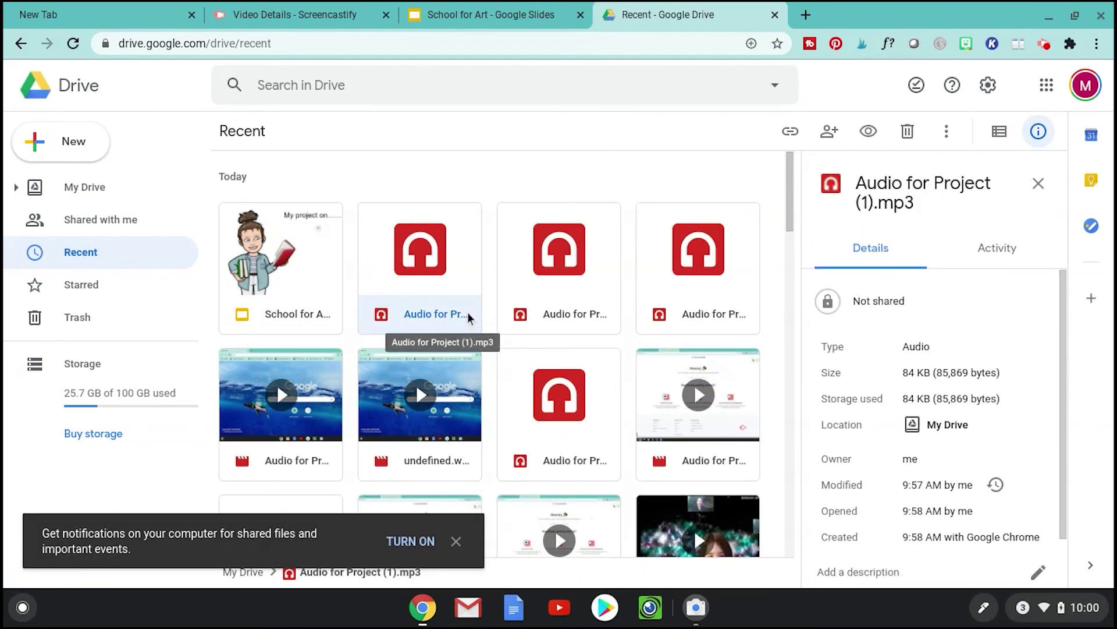
{"action": "double_click", "coordinate": [458, 312]}
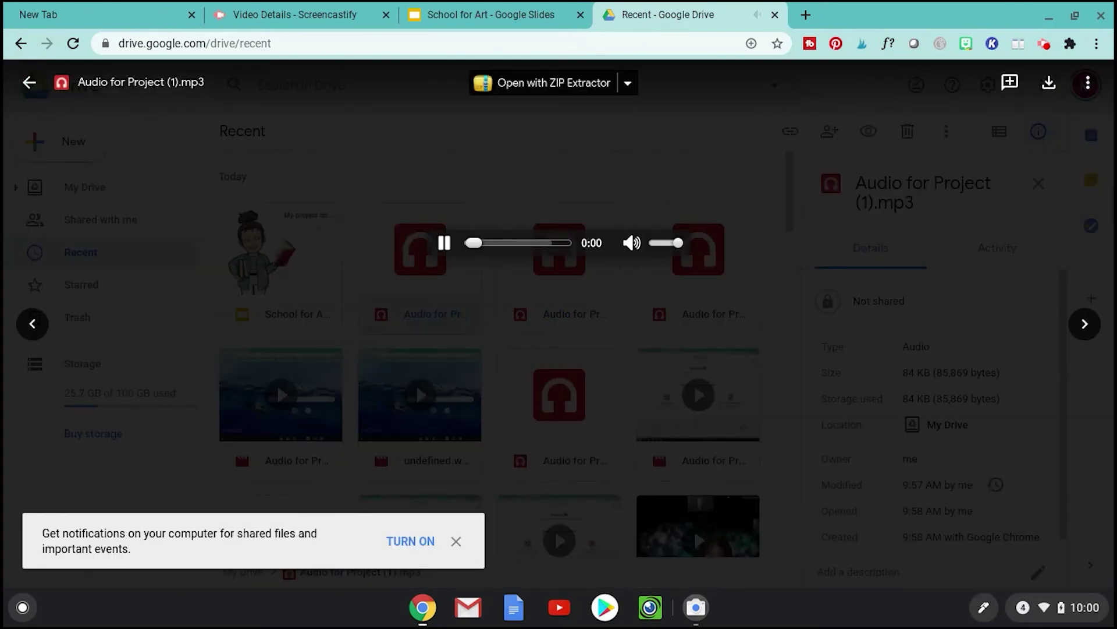
{"action": "left_click", "coordinate": [441, 245]}
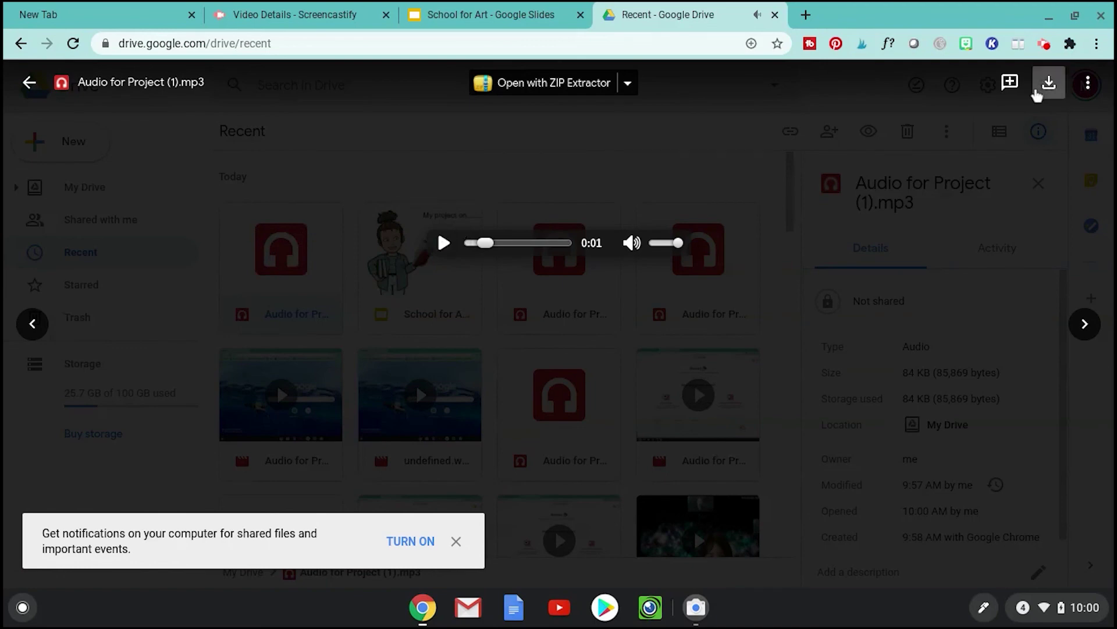
{"action": "left_click", "coordinate": [1089, 85]}
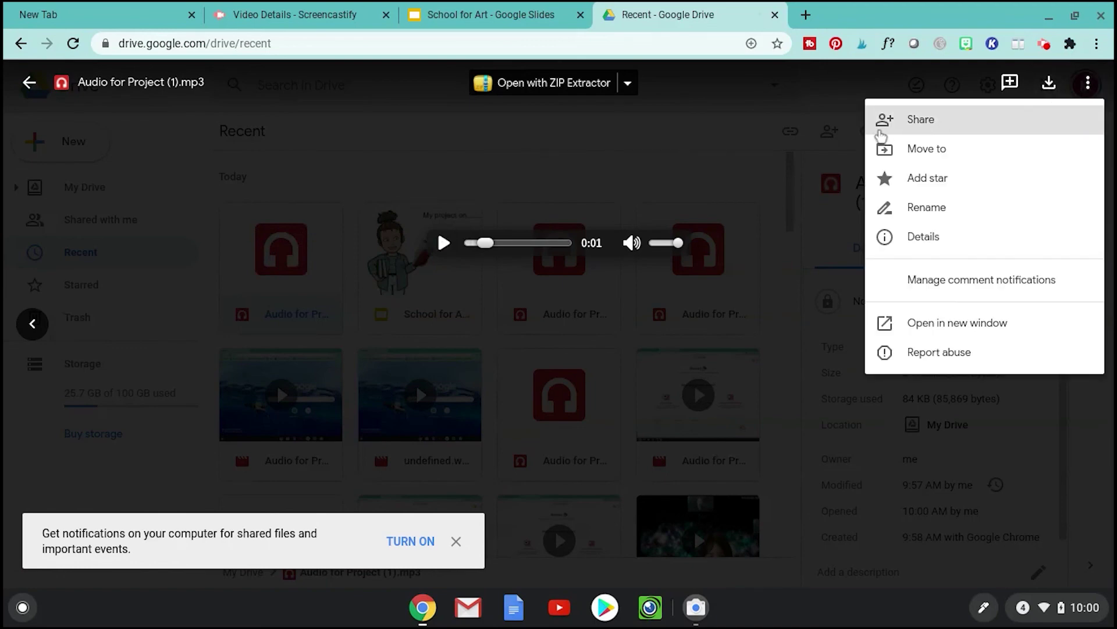
{"action": "left_click", "coordinate": [912, 123]}
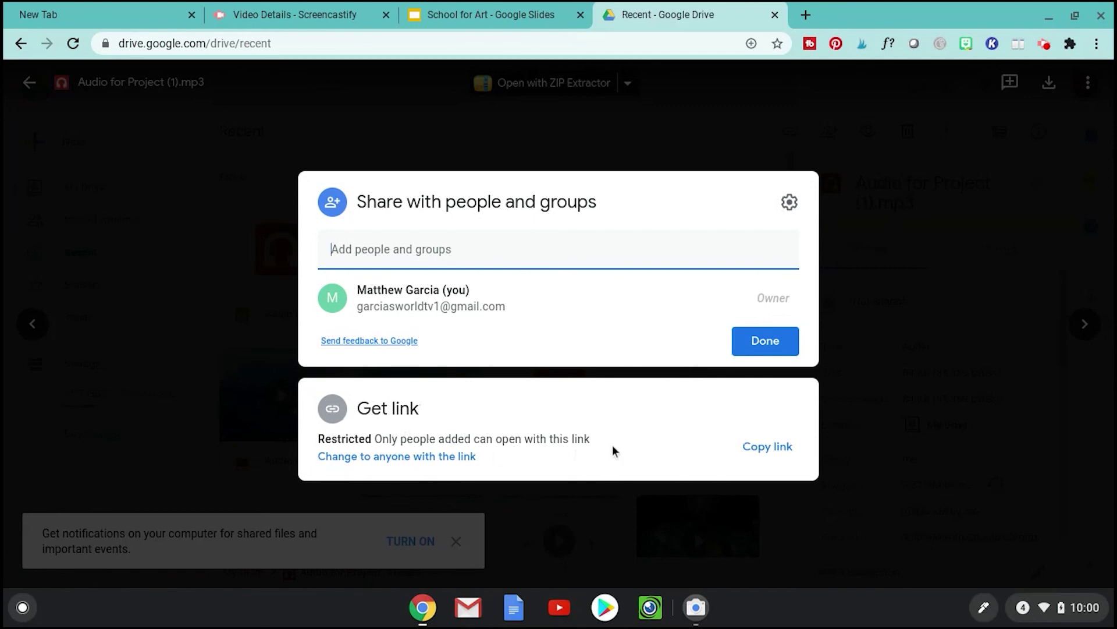
{"action": "left_click", "coordinate": [379, 459]}
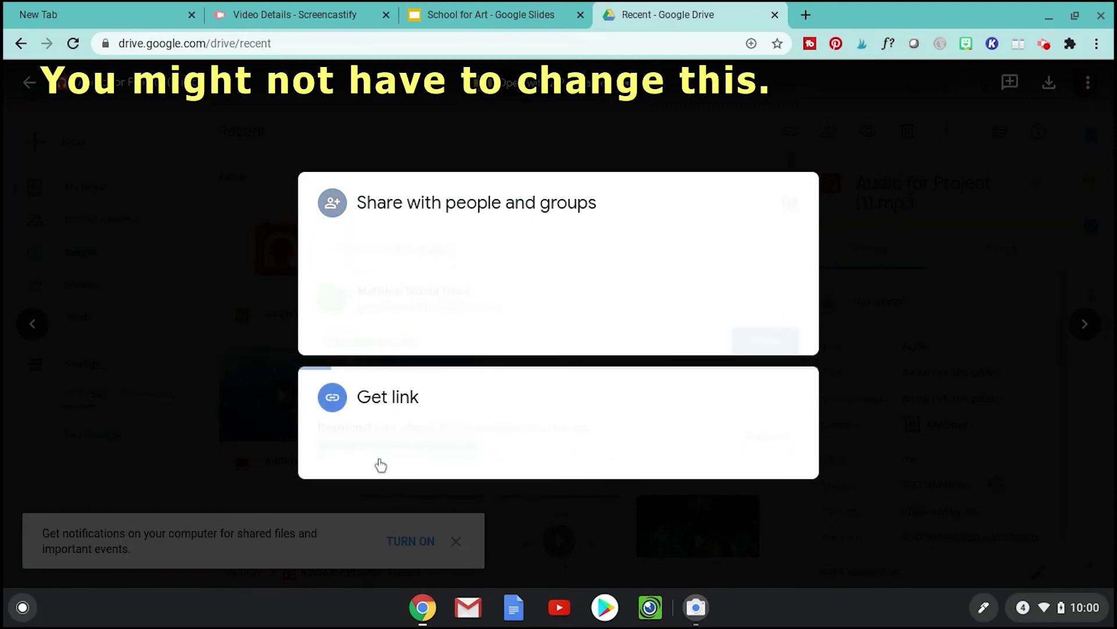